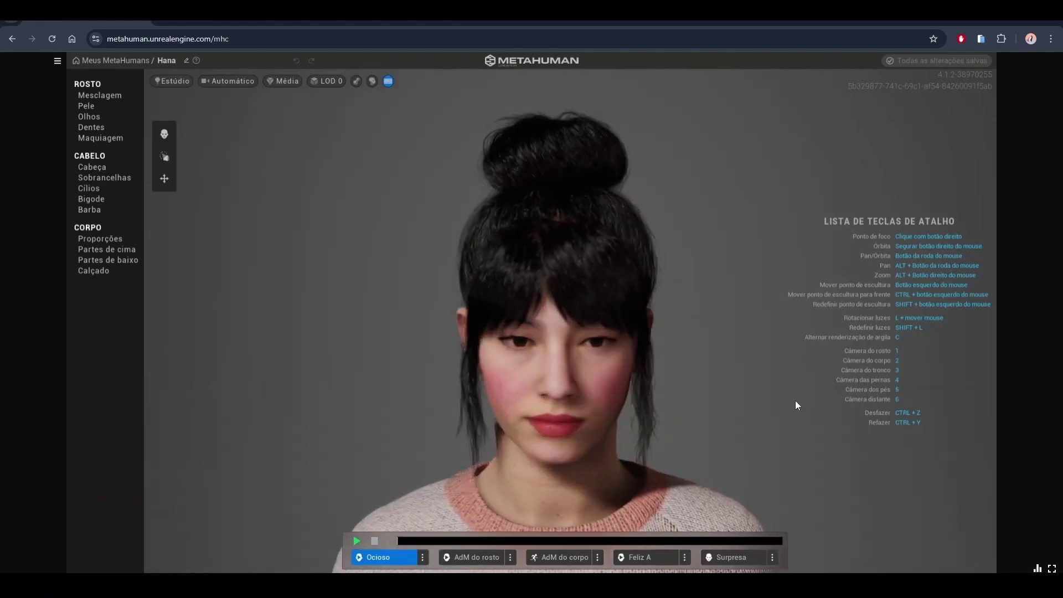
Orbit the MetaHuman Creator view to show Hana's face in side profile.
{"action": "right_click_drag", "start_coordinate": [560, 426], "coordinate": [730, 417]}
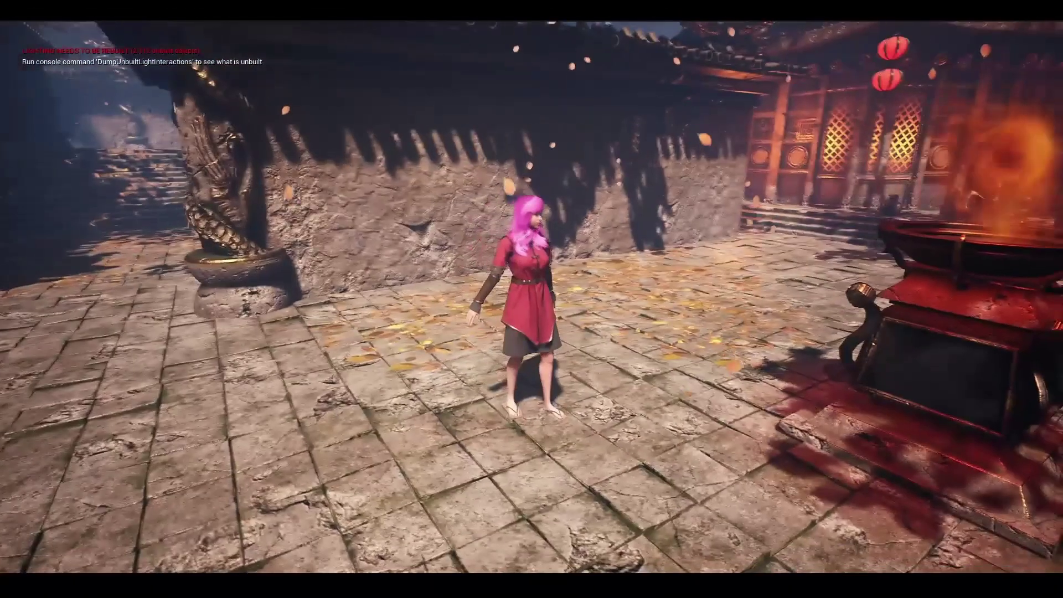
Walk the pink-haired character forward through the courtyard with the W key.
{"action": "key", "text": "w"}
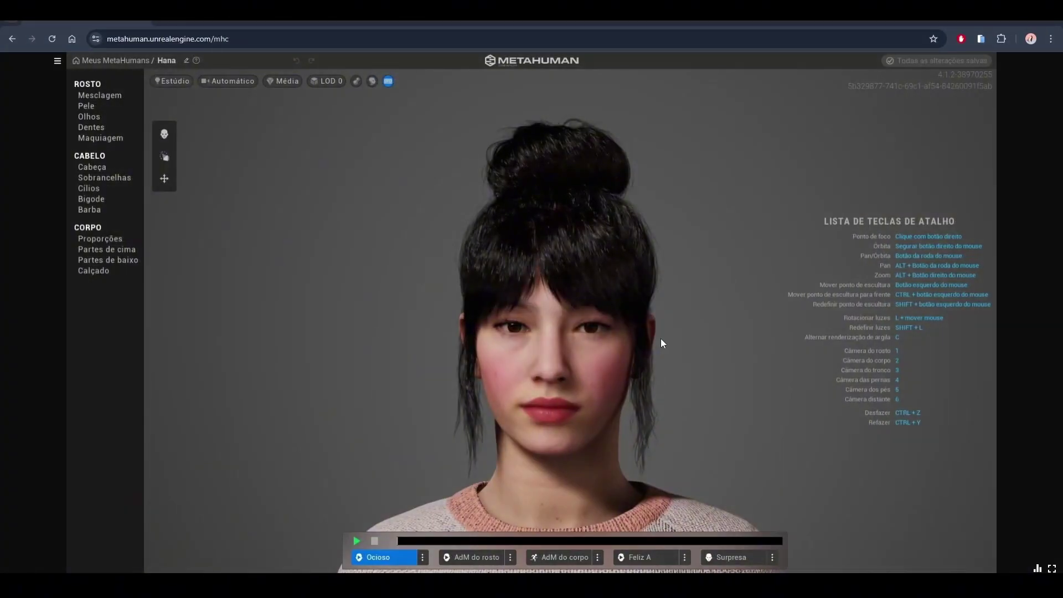
Snip a front screenshot of Hana's face, then orbit to her left and right profiles.
{"action": "key", "text": "Print"}
{"action": "left_click_drag", "start_coordinate": [300, 102], "coordinate": [787, 529]}
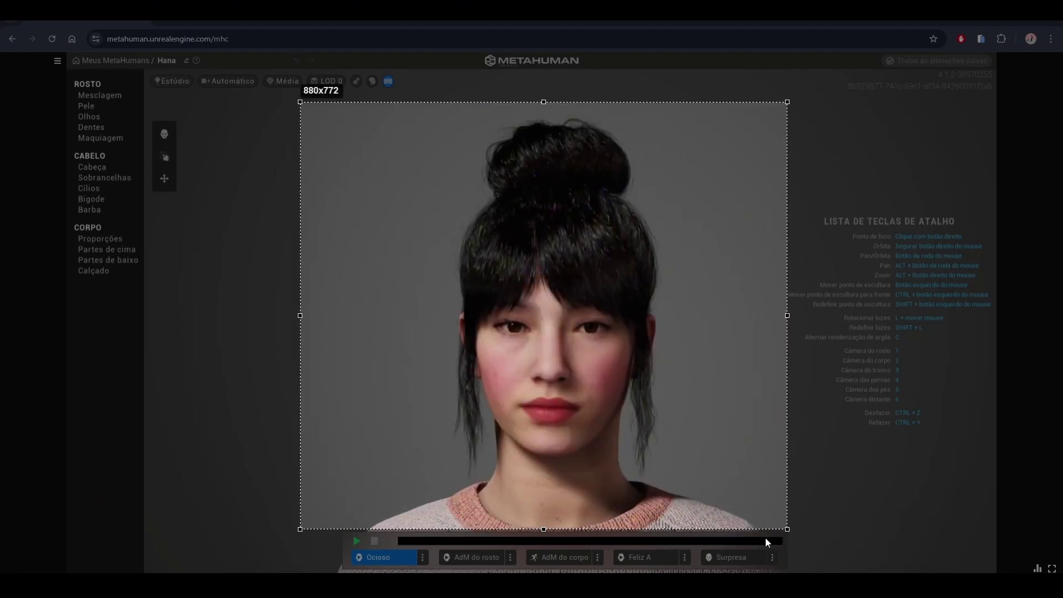
{"action": "key", "text": "Return"}
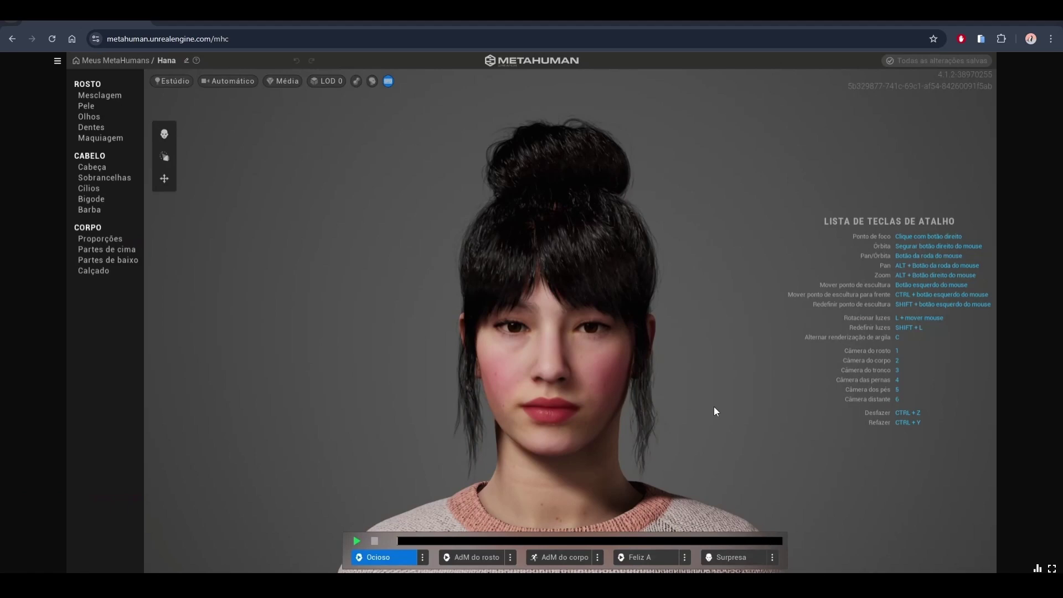
{"action": "right_click_drag", "start_coordinate": [714, 411], "coordinate": [464, 410]}
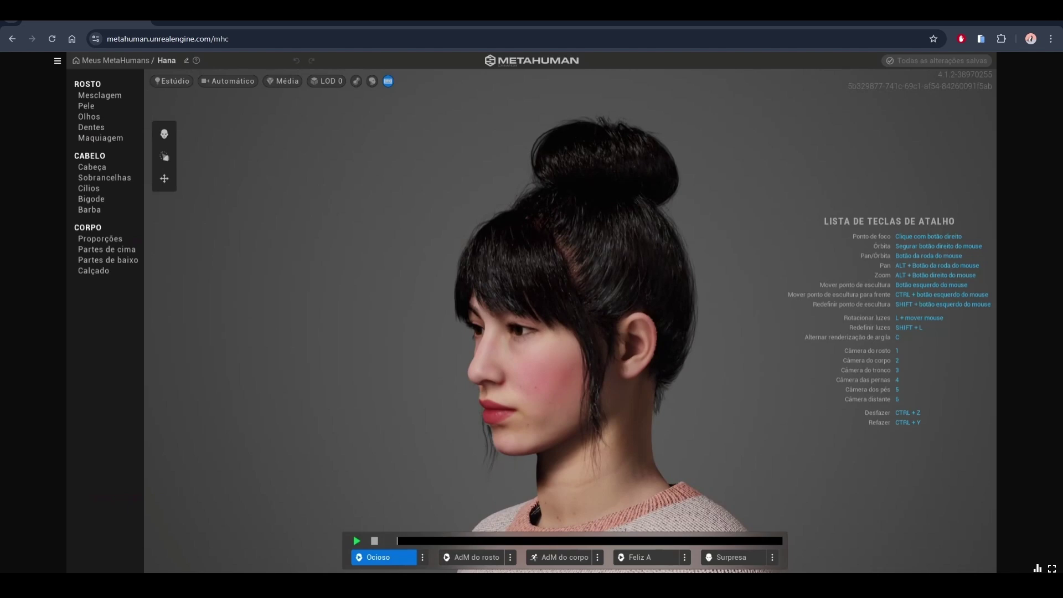
{"action": "right_click_drag", "start_coordinate": [465, 411], "coordinate": [758, 538]}
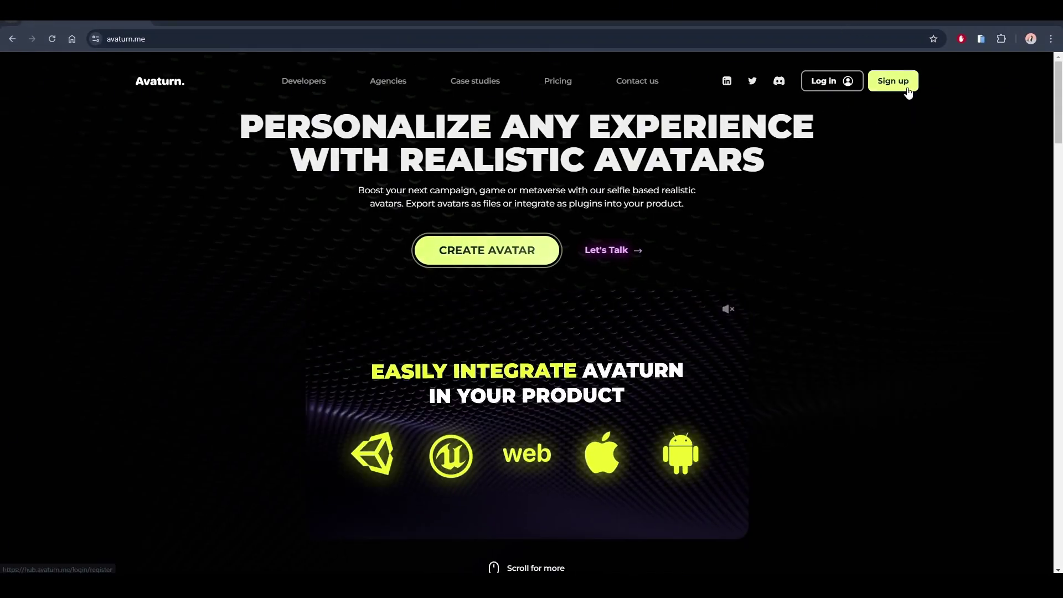
Sign in, start a new avatar from device photos, and load frente as the frontal view.
{"action": "left_click", "coordinate": [842, 89]}
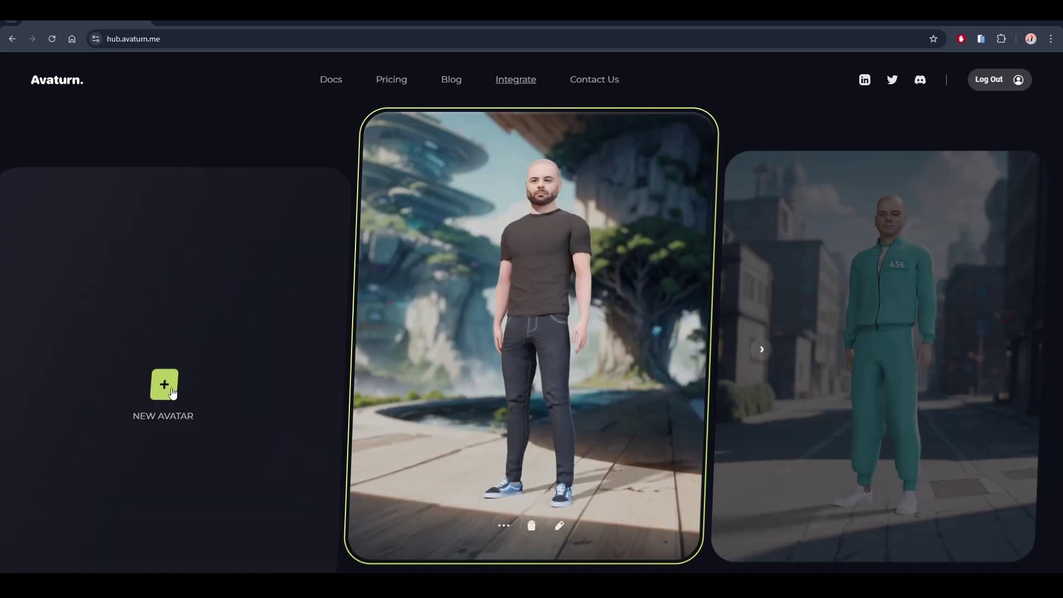
{"action": "left_click", "coordinate": [164, 385]}
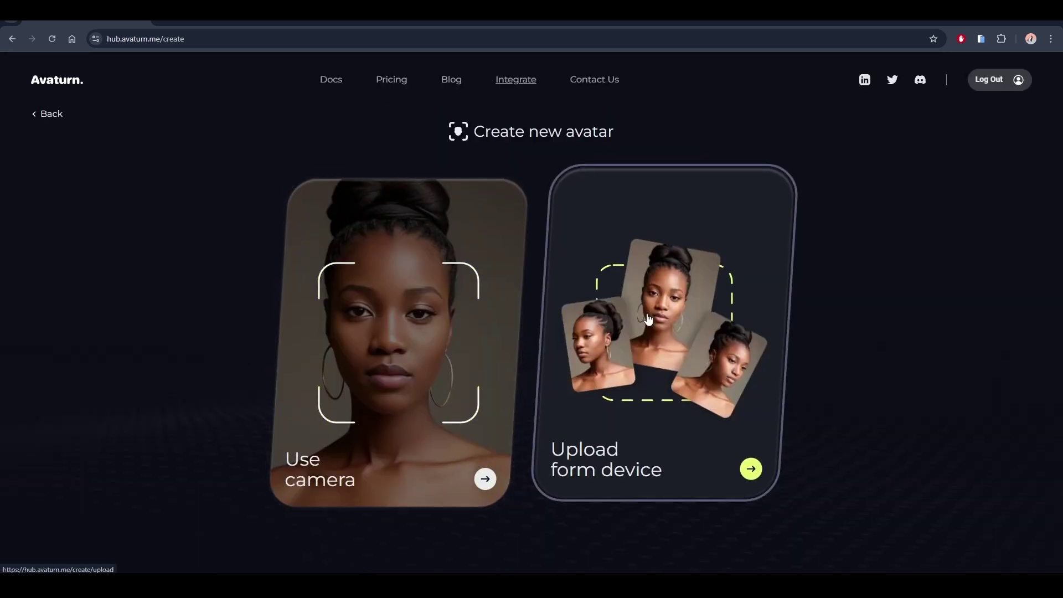
{"action": "left_click", "coordinate": [648, 320]}
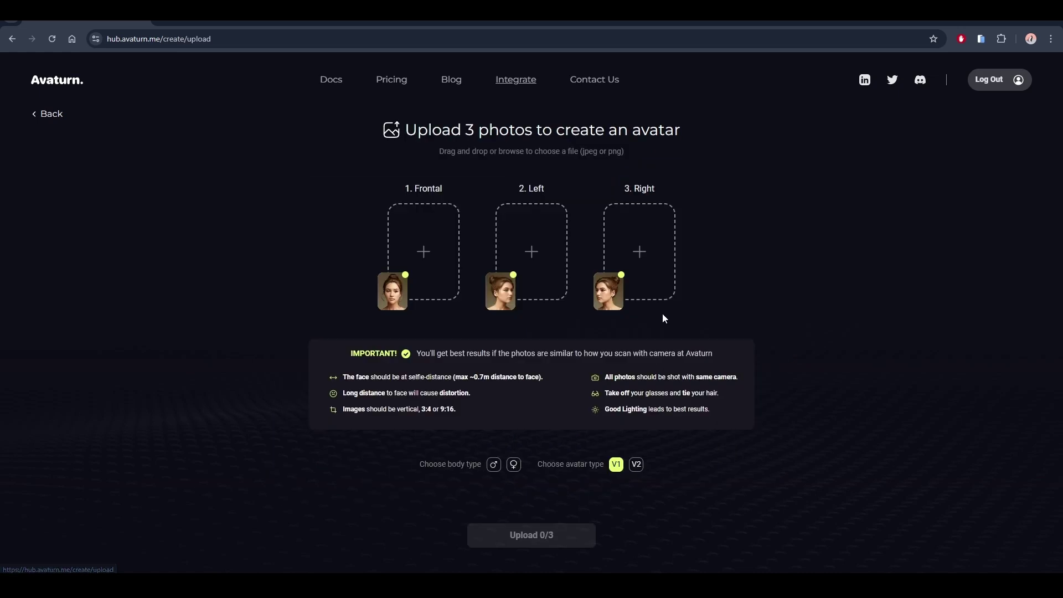
{"action": "left_click", "coordinate": [437, 250]}
{"action": "left_click", "coordinate": [234, 139]}
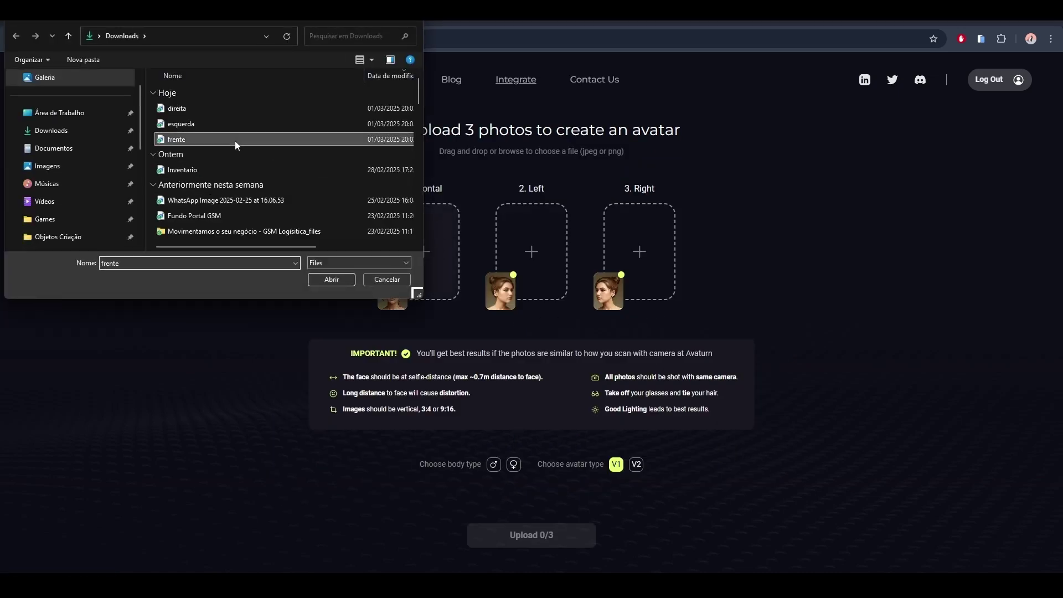
{"action": "left_click", "coordinate": [337, 279]}
Load the esquerda photo as the avatar's left view.
{"action": "left_click", "coordinate": [510, 249]}
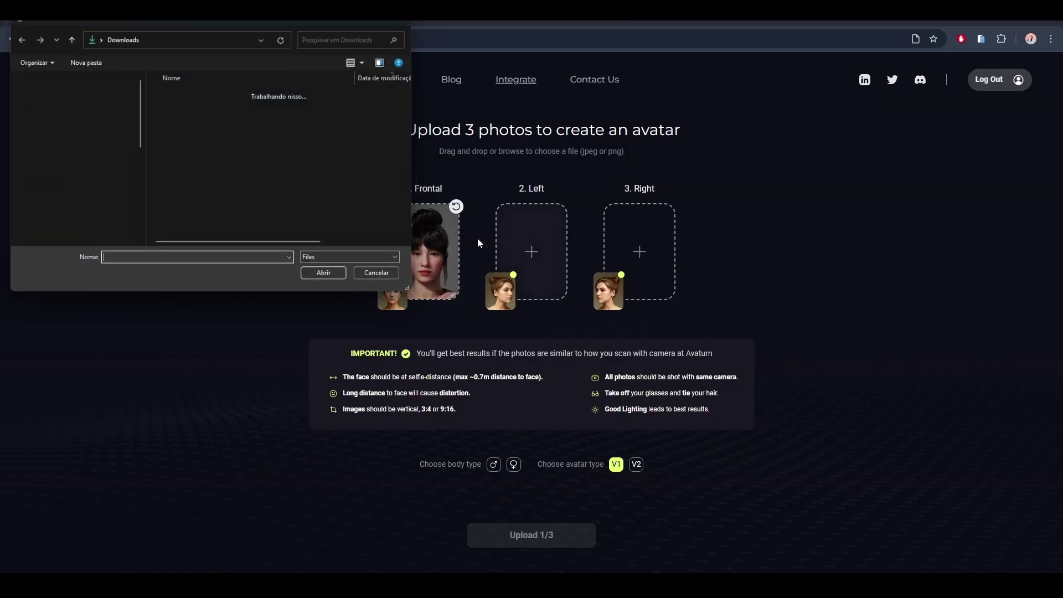
{"action": "left_click", "coordinate": [228, 127]}
{"action": "left_click", "coordinate": [335, 268]}
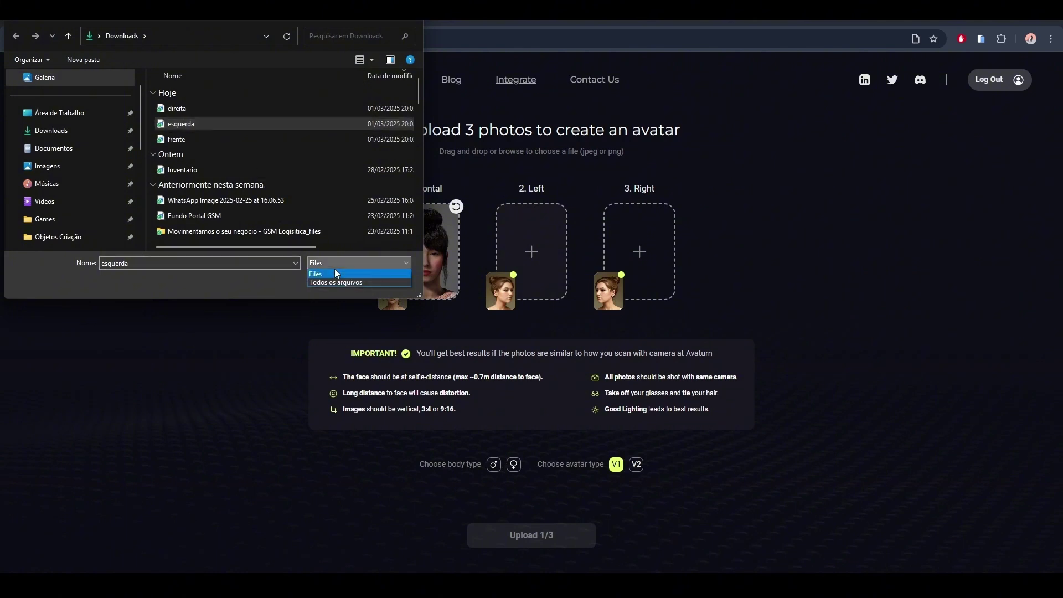
{"action": "left_click", "coordinate": [302, 282]}
{"action": "left_click", "coordinate": [331, 279]}
Load the direita photo as the right view and set the body type to male.
{"action": "left_click", "coordinate": [622, 241]}
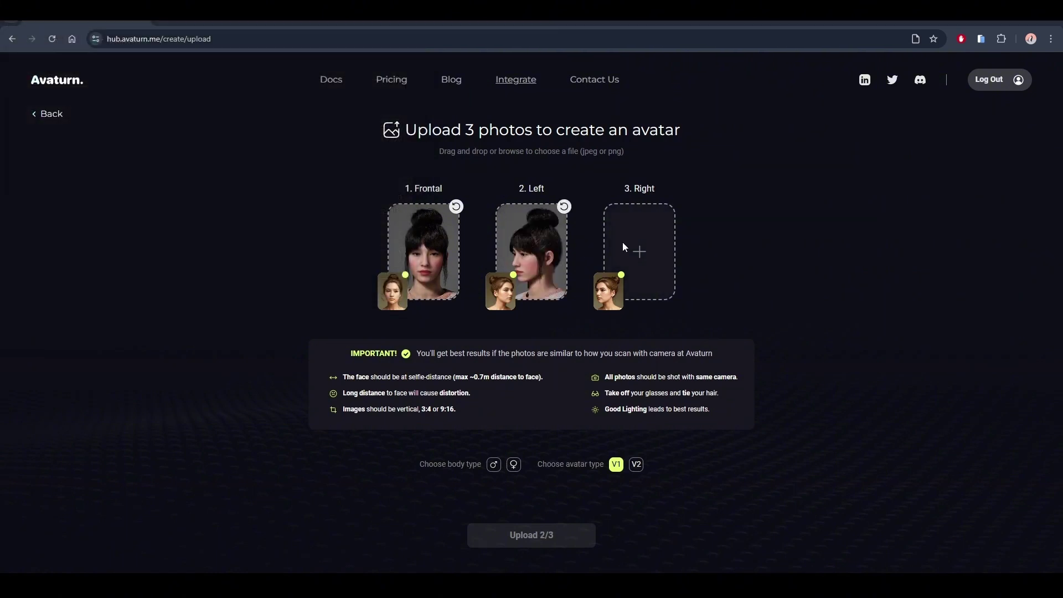
{"action": "left_click", "coordinate": [206, 108]}
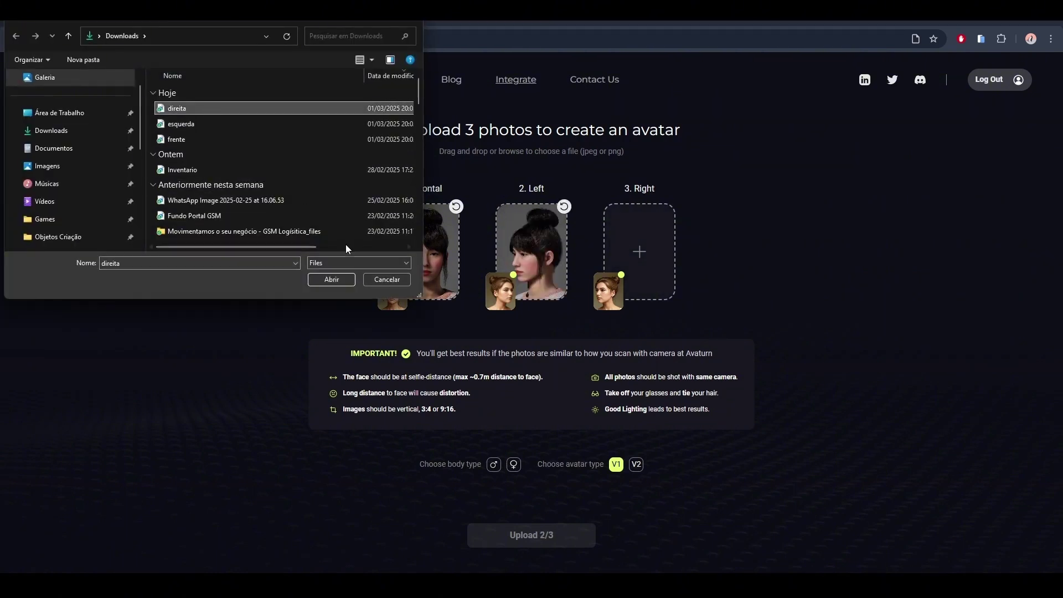
{"action": "left_click", "coordinate": [337, 280]}
{"action": "left_click", "coordinate": [495, 468]}
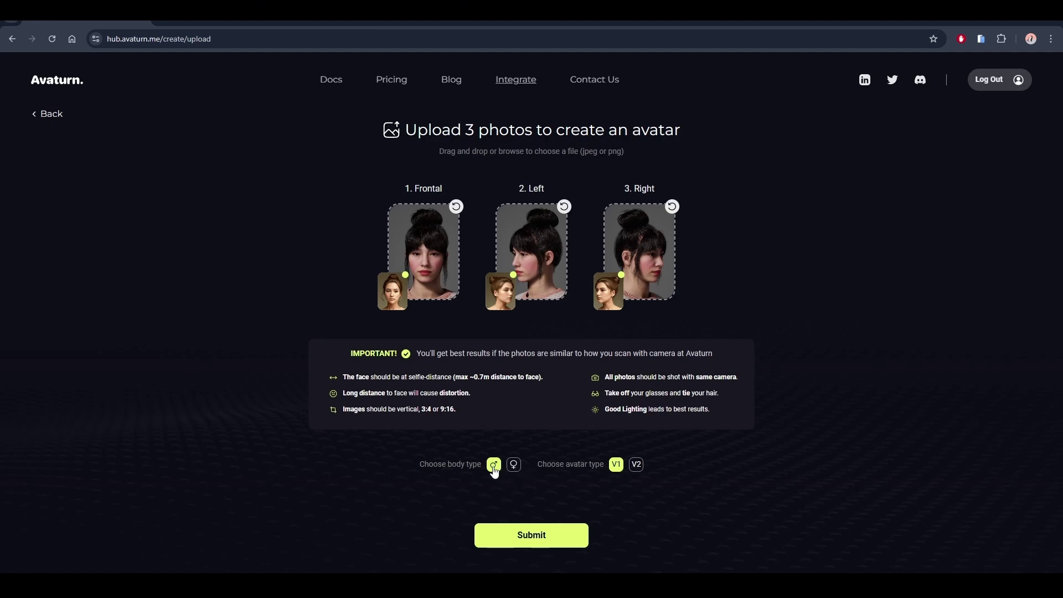
Switch the body type to female and submit the frontal, left and right photos.
{"action": "left_click", "coordinate": [513, 468]}
{"action": "mouse_move", "coordinate": [640, 468]}
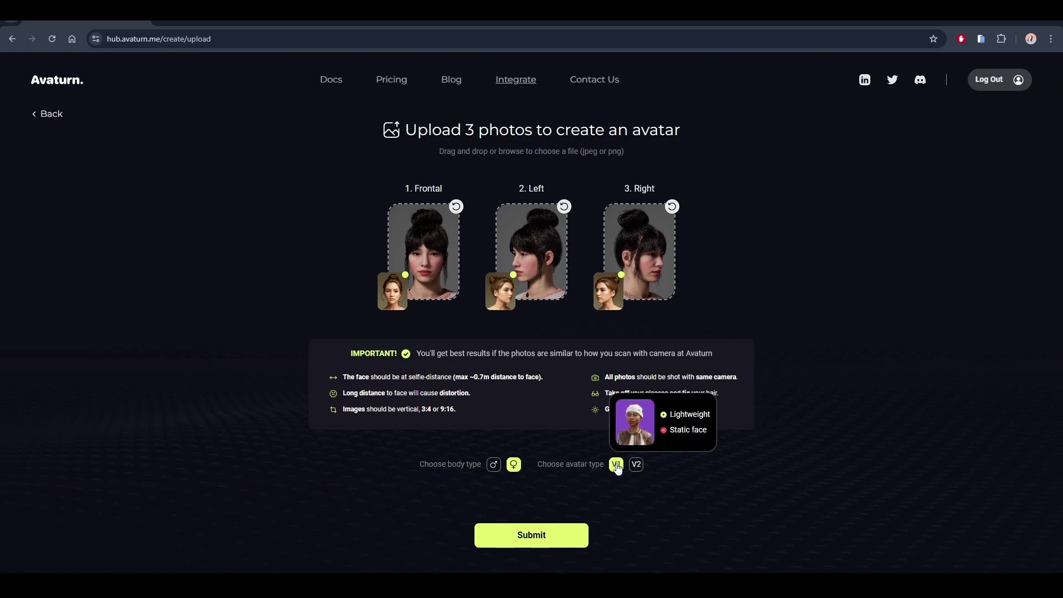
{"action": "left_click", "coordinate": [533, 538]}
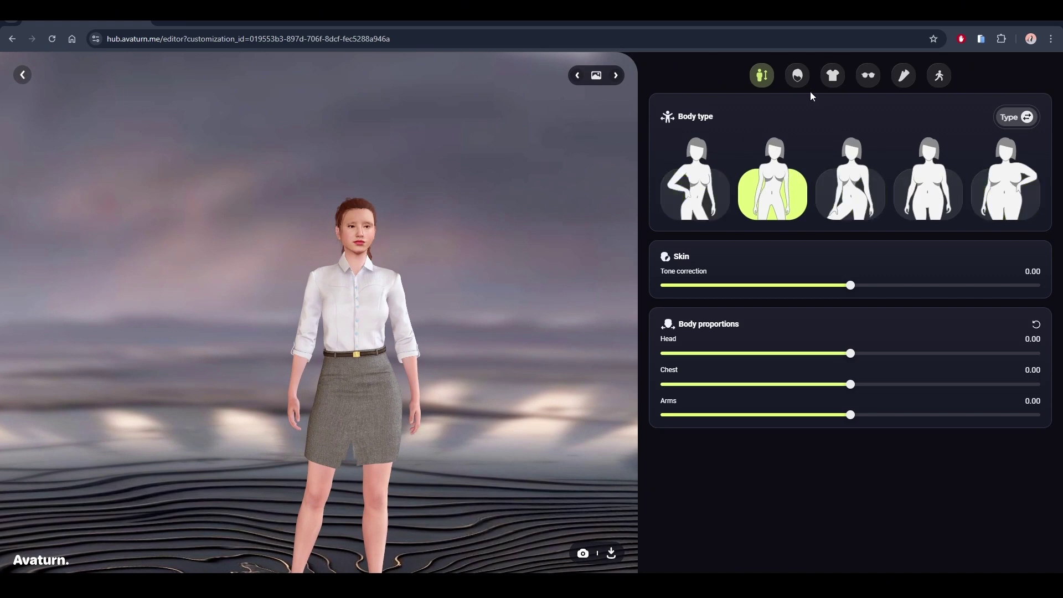
Give the avatar long wavy pink hair and the red tunic outfit.
{"action": "left_click", "coordinate": [797, 76]}
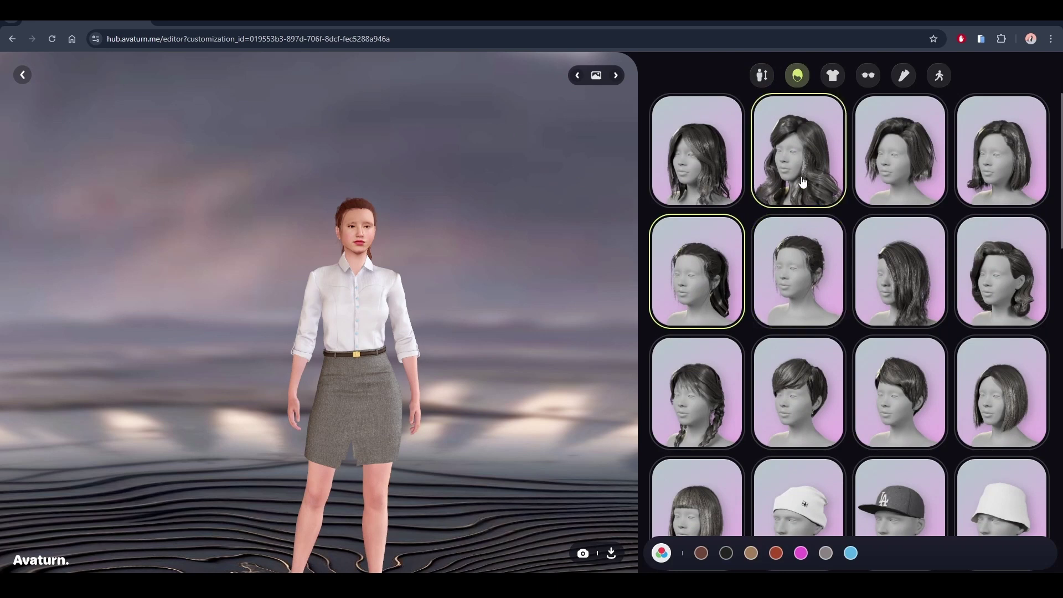
{"action": "left_click", "coordinate": [801, 155]}
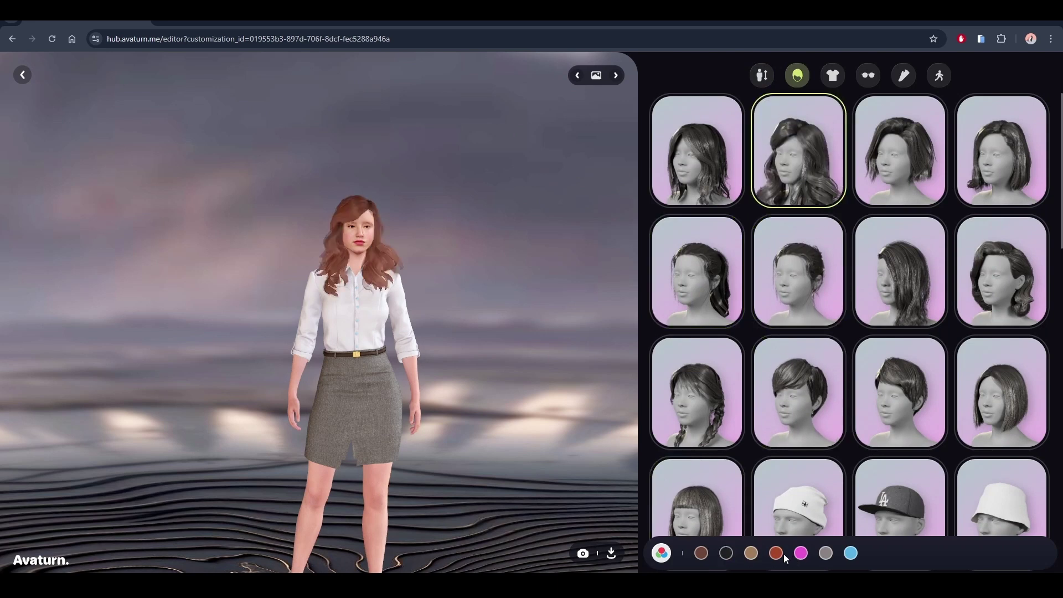
{"action": "left_click", "coordinate": [800, 553]}
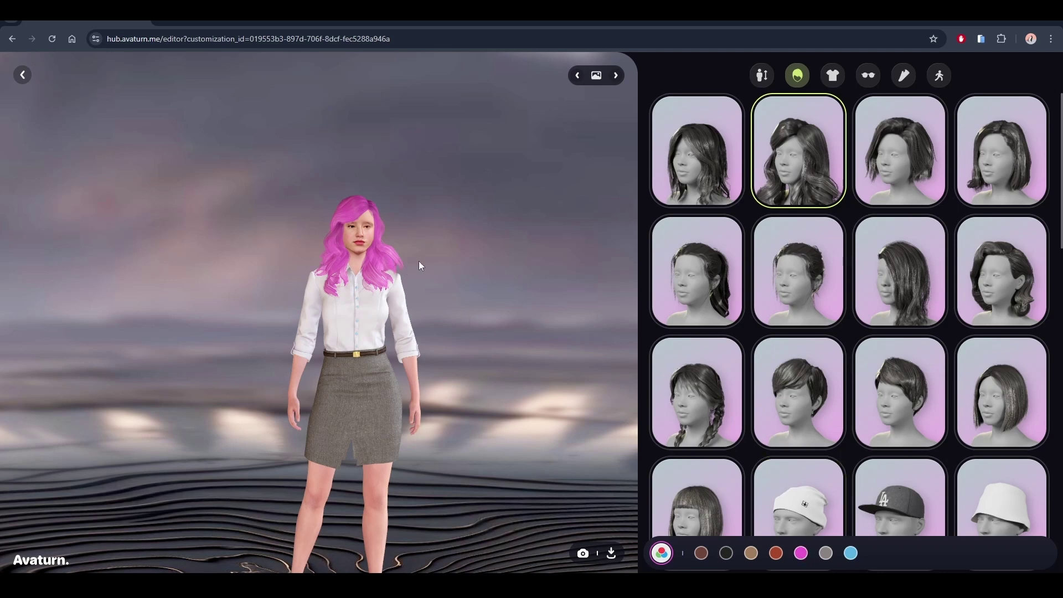
{"action": "left_click", "coordinate": [836, 78]}
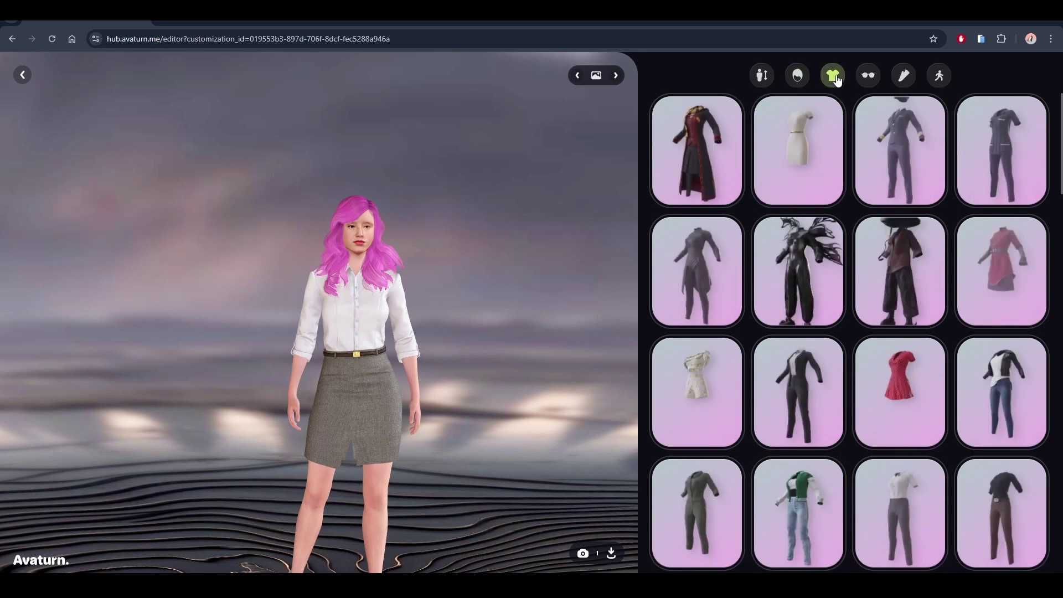
{"action": "left_click", "coordinate": [1001, 266]}
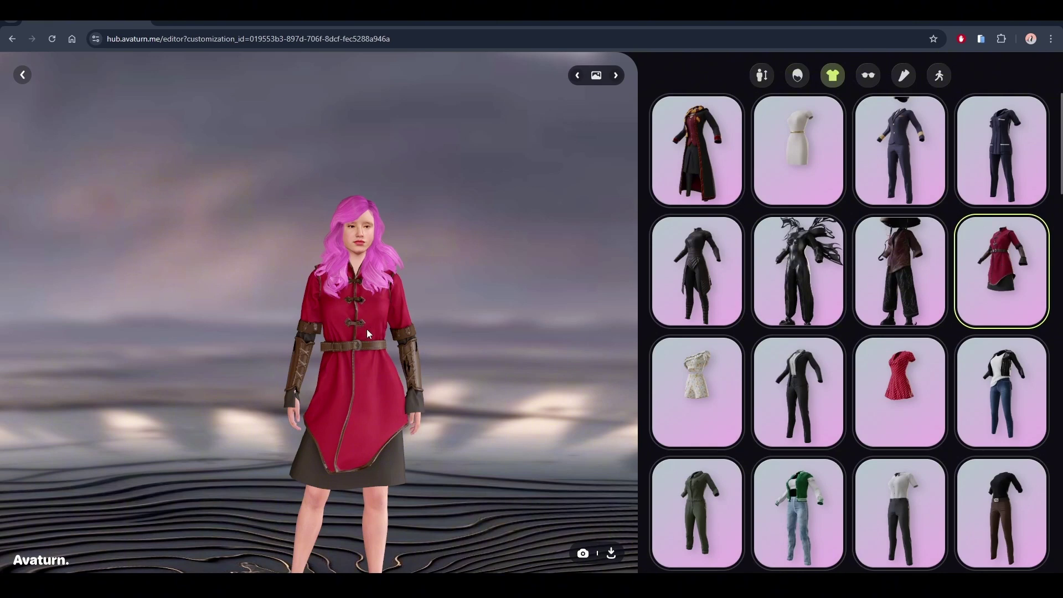
Put wooden sandals on the avatar and bring up the 3D model download options.
{"action": "left_click_drag", "start_coordinate": [468, 393], "coordinate": [454, 230]}
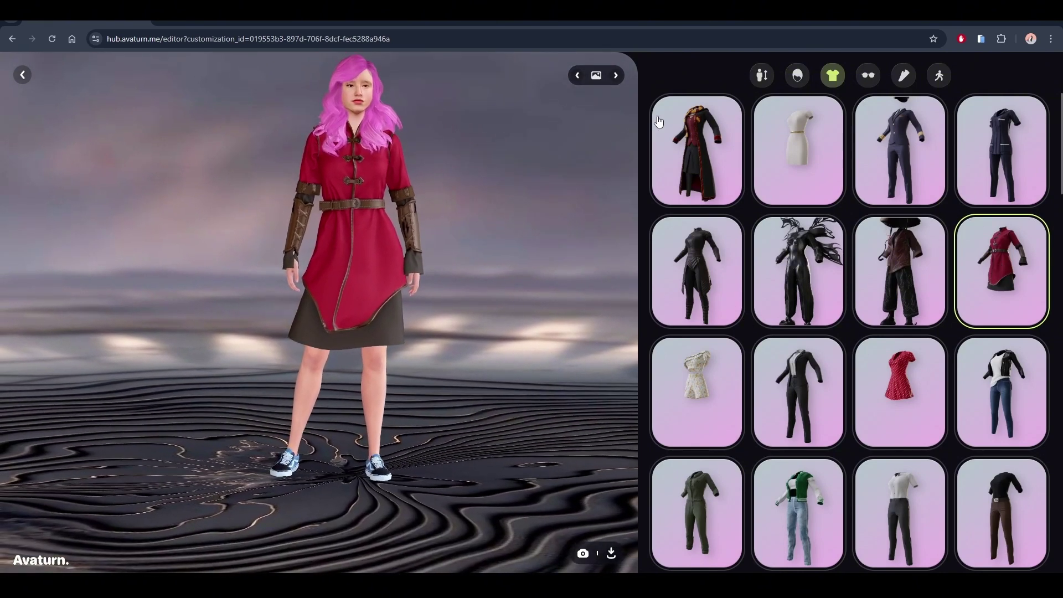
{"action": "left_click", "coordinate": [903, 76]}
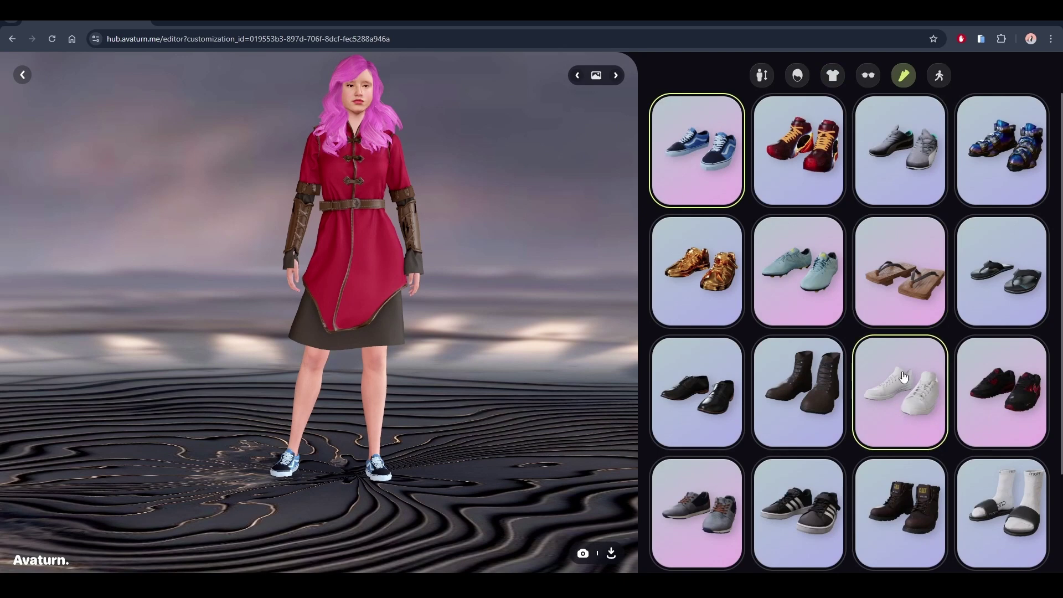
{"action": "left_click", "coordinate": [909, 286]}
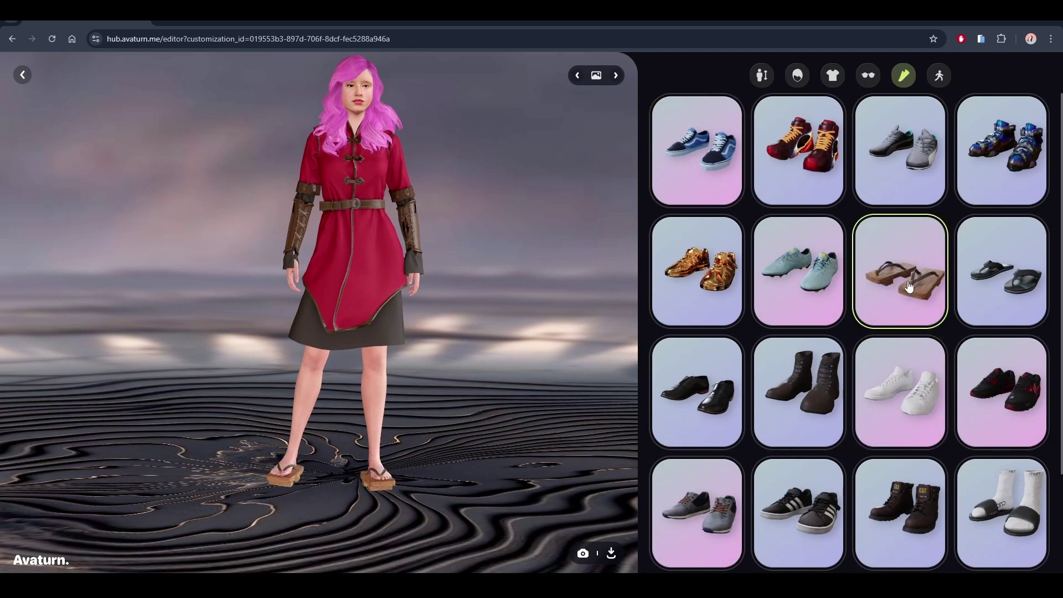
{"action": "left_click_drag", "start_coordinate": [490, 288], "coordinate": [482, 331]}
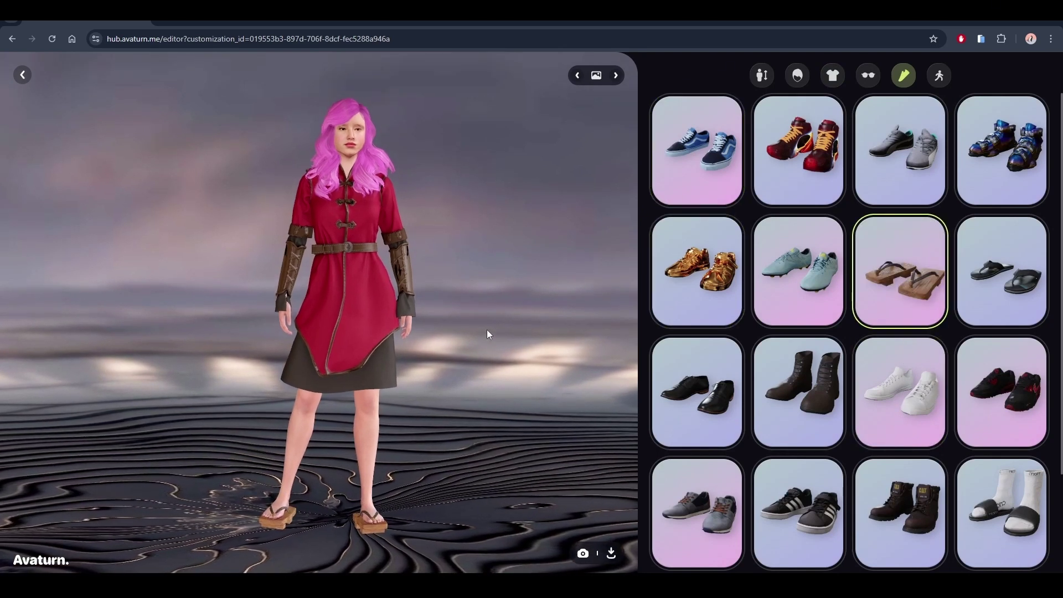
{"action": "left_click", "coordinate": [612, 553]}
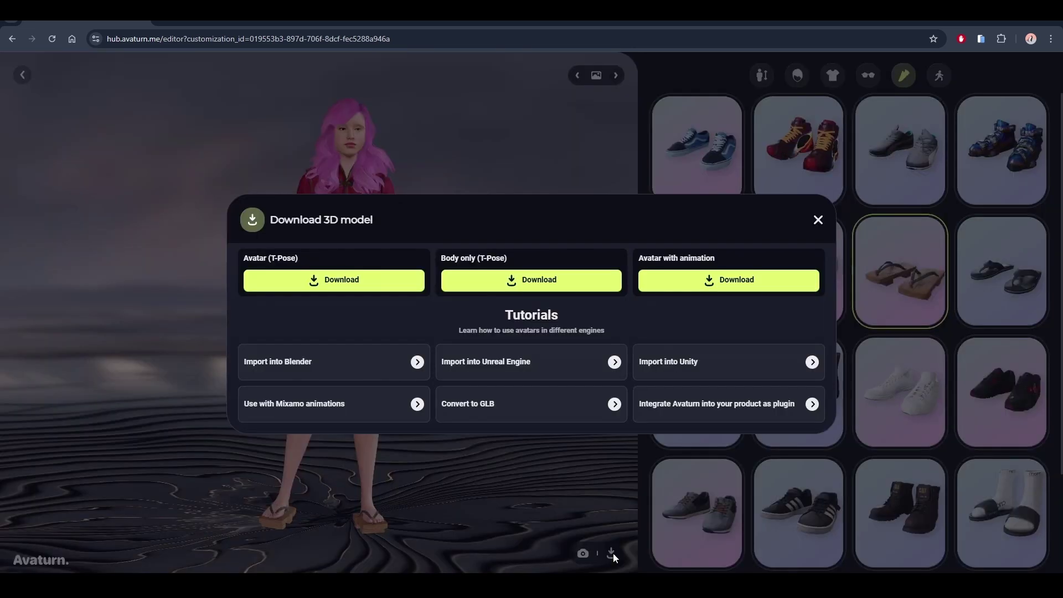
Download the animated avatar as model.glb to Downloads, then open the Unreal Engine import guide.
{"action": "left_click", "coordinate": [695, 282]}
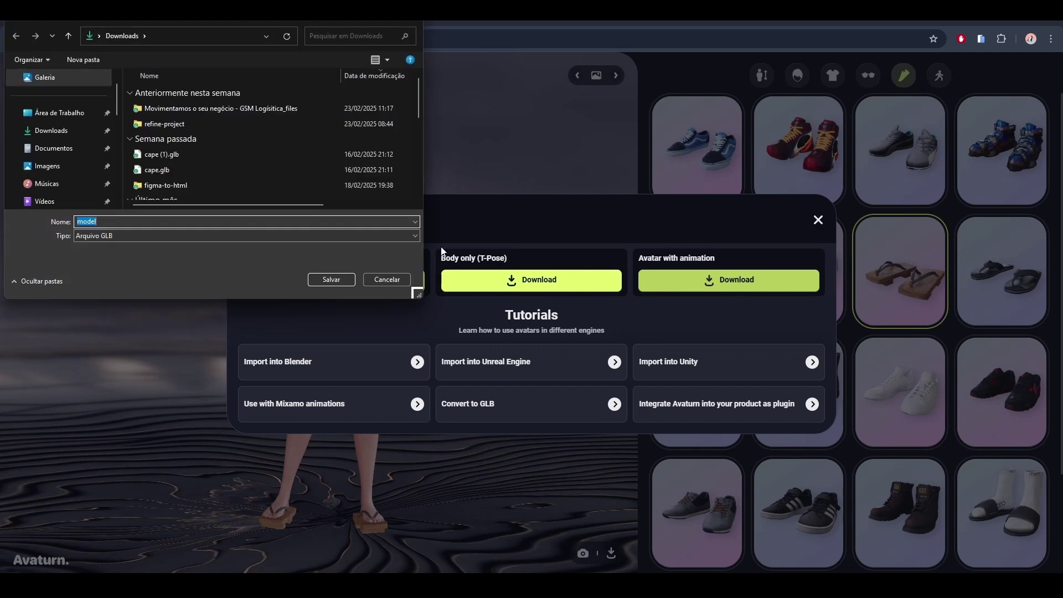
{"action": "left_click", "coordinate": [51, 132]}
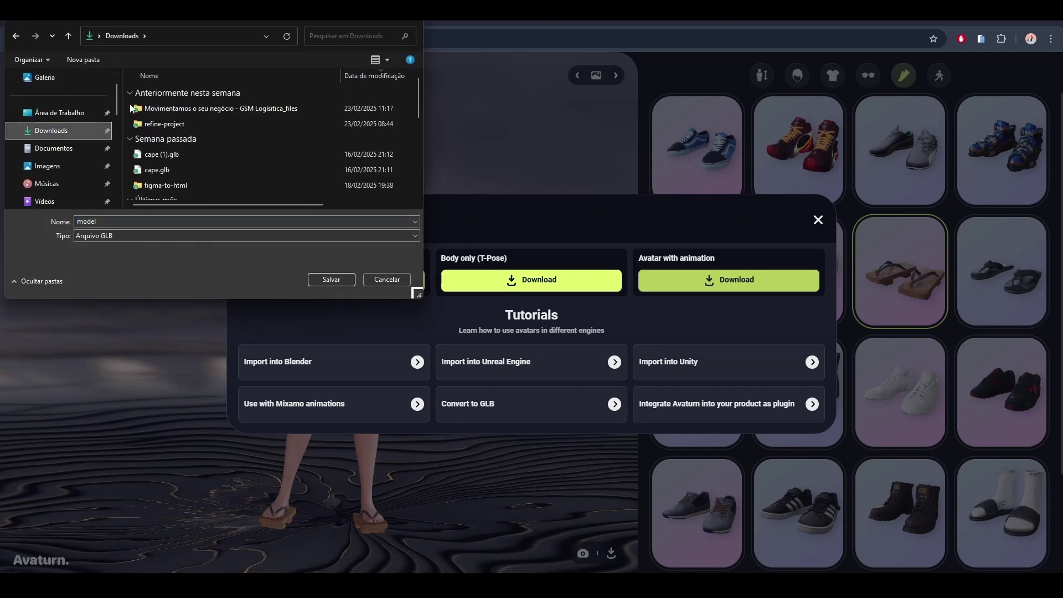
{"action": "left_click", "coordinate": [331, 279]}
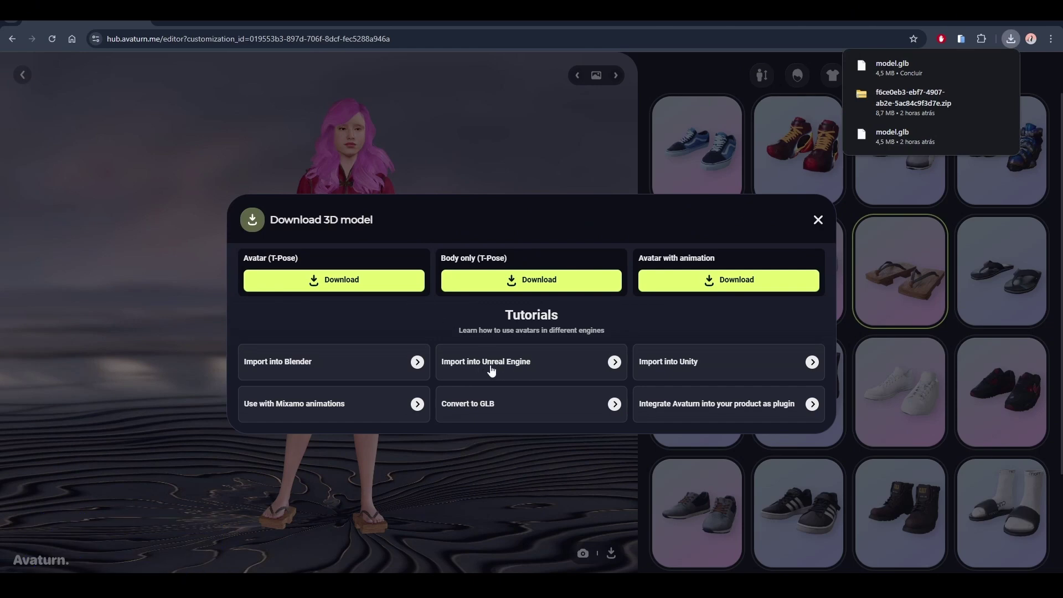
{"action": "left_click", "coordinate": [515, 371]}
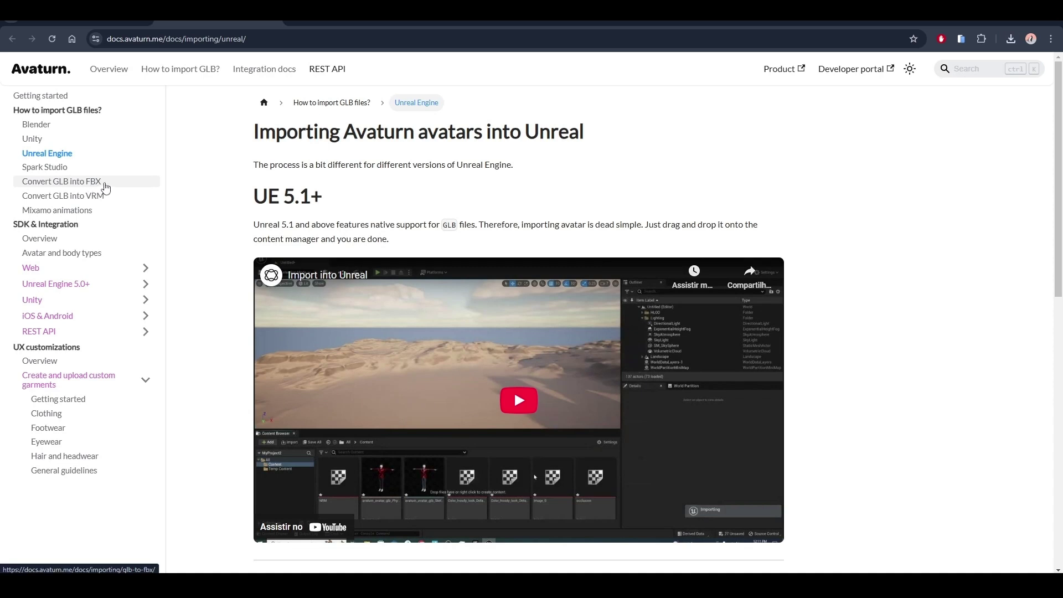
Convert model.glb to an Unreal FBX with the GLB-to-FBX tool and save the zip to Downloads.
{"action": "left_click", "coordinate": [105, 188]}
{"action": "left_click_drag", "start_coordinate": [542, 328], "coordinate": [449, 337]}
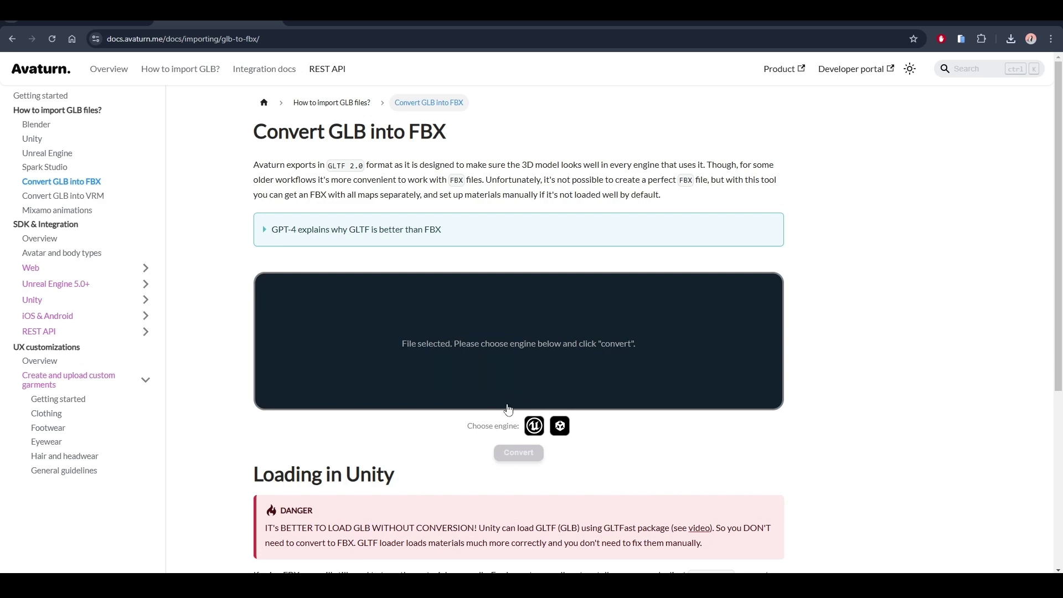
{"action": "left_click", "coordinate": [535, 427]}
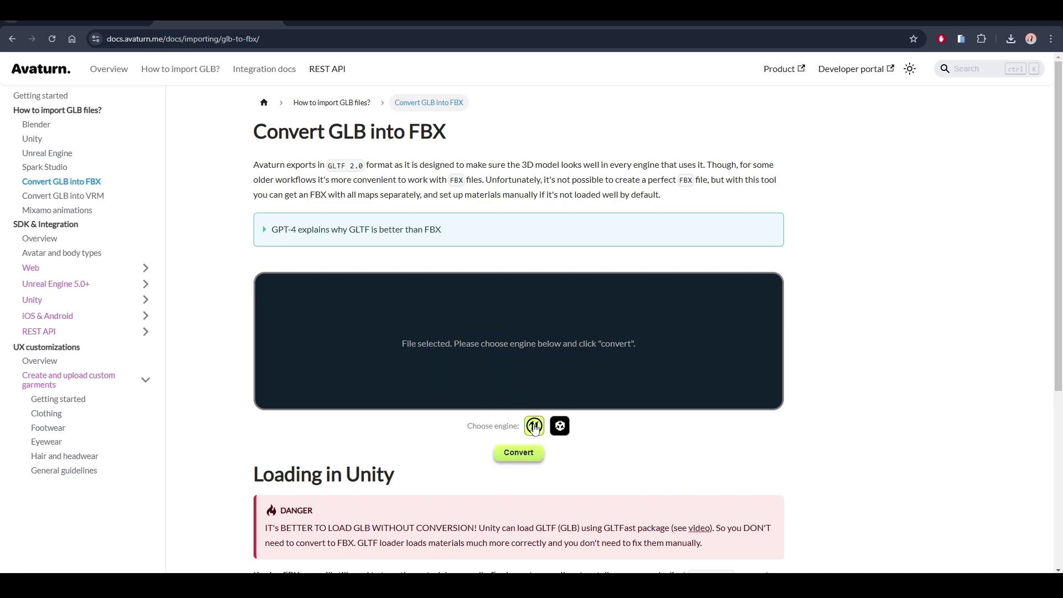
{"action": "left_click", "coordinate": [519, 454]}
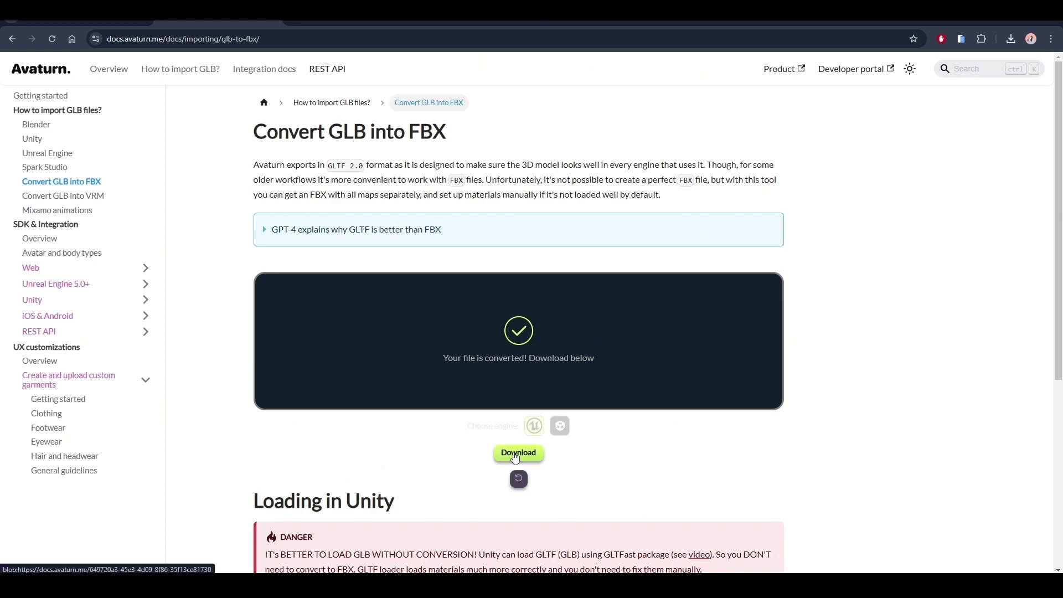
{"action": "left_click", "coordinate": [516, 454]}
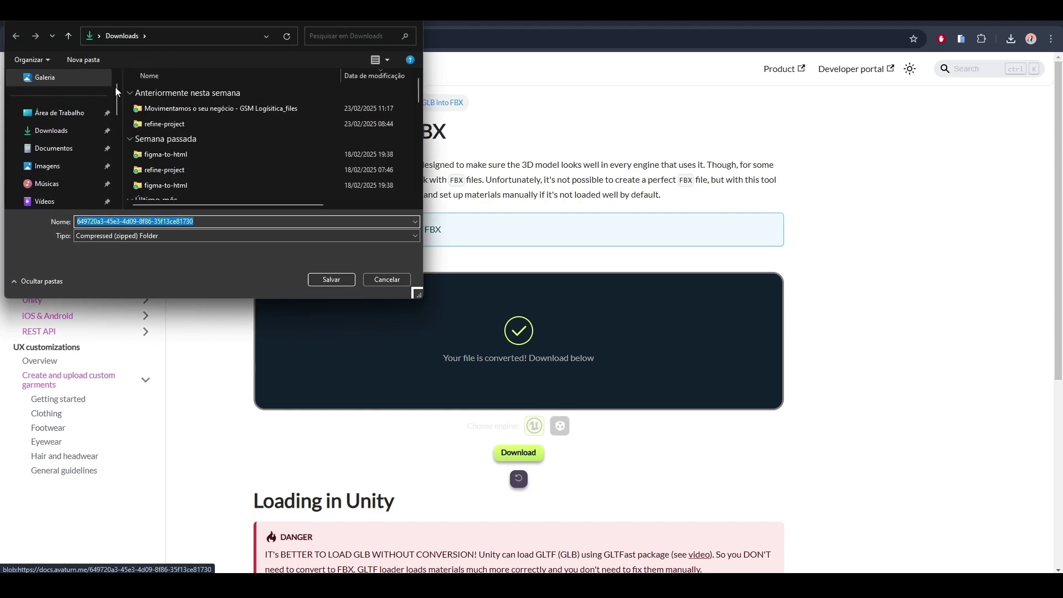
{"action": "left_click", "coordinate": [51, 130]}
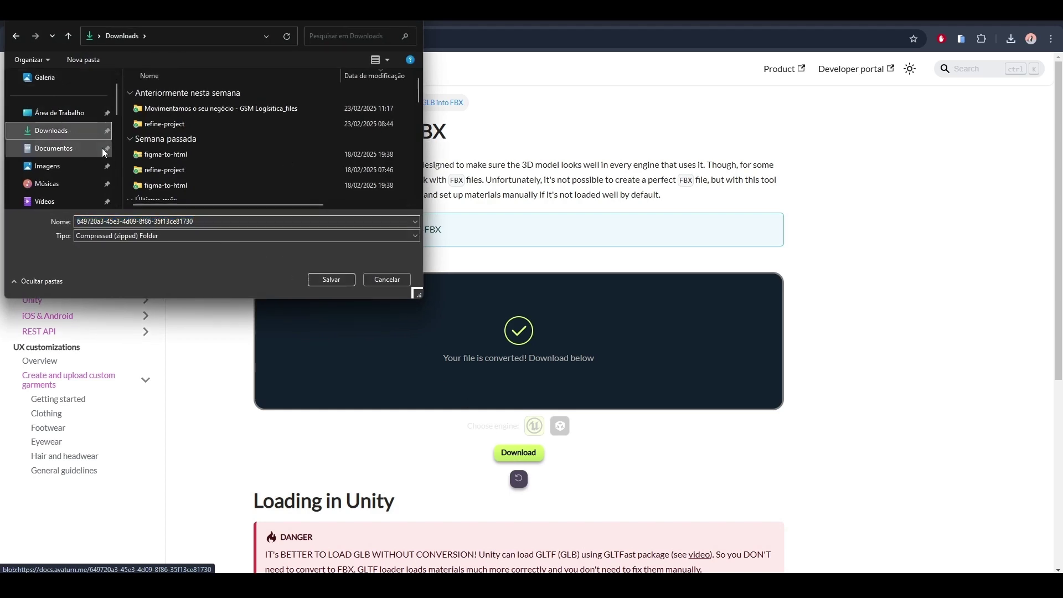
{"action": "left_click", "coordinate": [325, 280]}
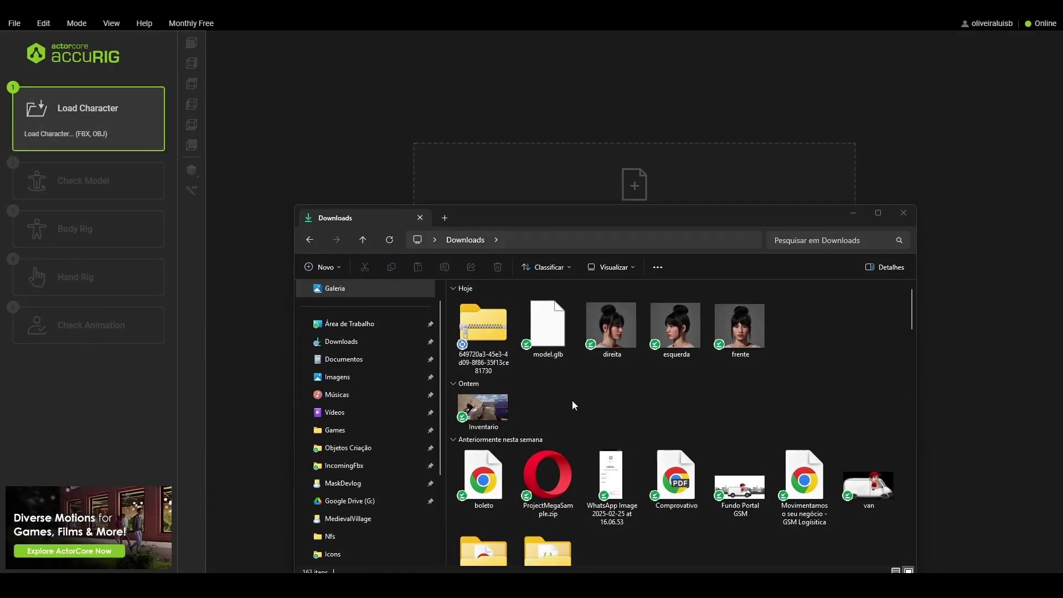
Load the converted avatar FBX into AccuRIG and place the left hip, ankle, toe and knee joints.
{"action": "left_click_drag", "start_coordinate": [549, 327], "coordinate": [584, 183]}
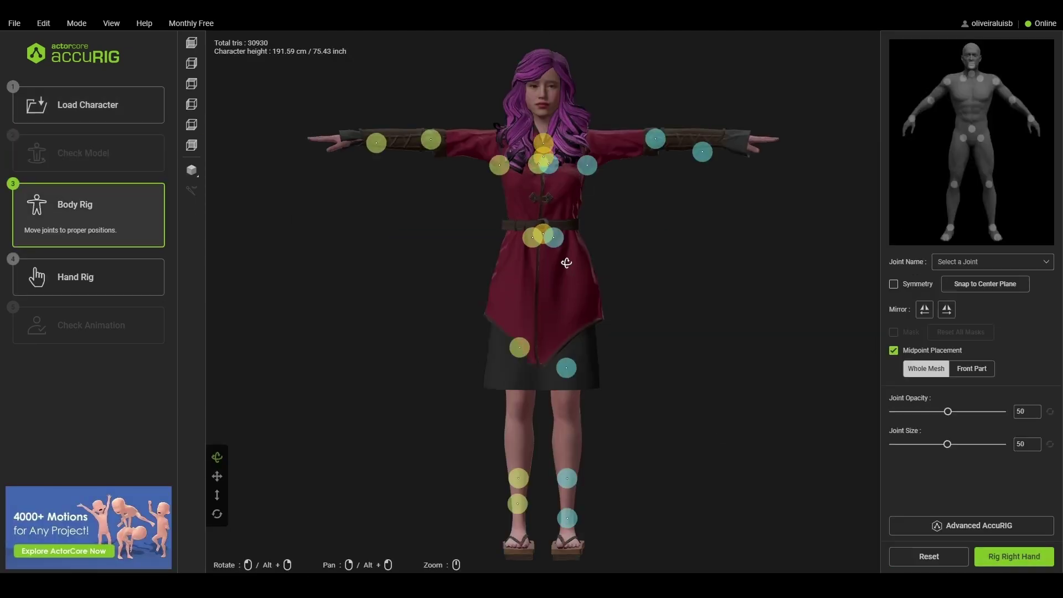
{"action": "left_click_drag", "start_coordinate": [553, 281], "coordinate": [559, 304]}
{"action": "left_click", "coordinate": [567, 518]}
{"action": "left_click", "coordinate": [598, 416]}
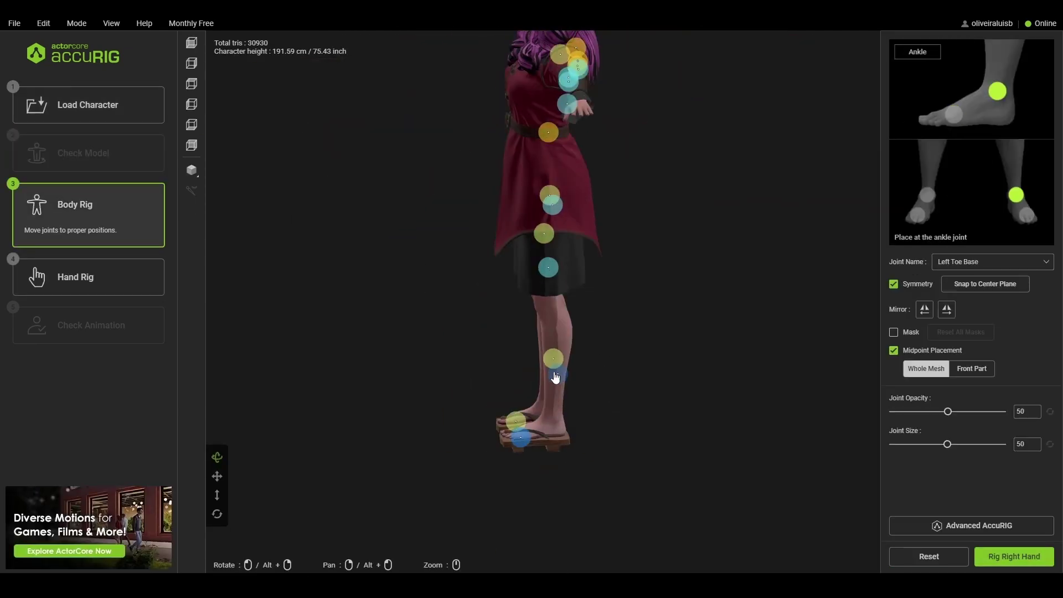
{"action": "left_click", "coordinate": [570, 257]}
Adjust the pelvis, left foot and head joints while orbiting around the character.
{"action": "left_click_drag", "start_coordinate": [662, 268], "coordinate": [545, 310]}
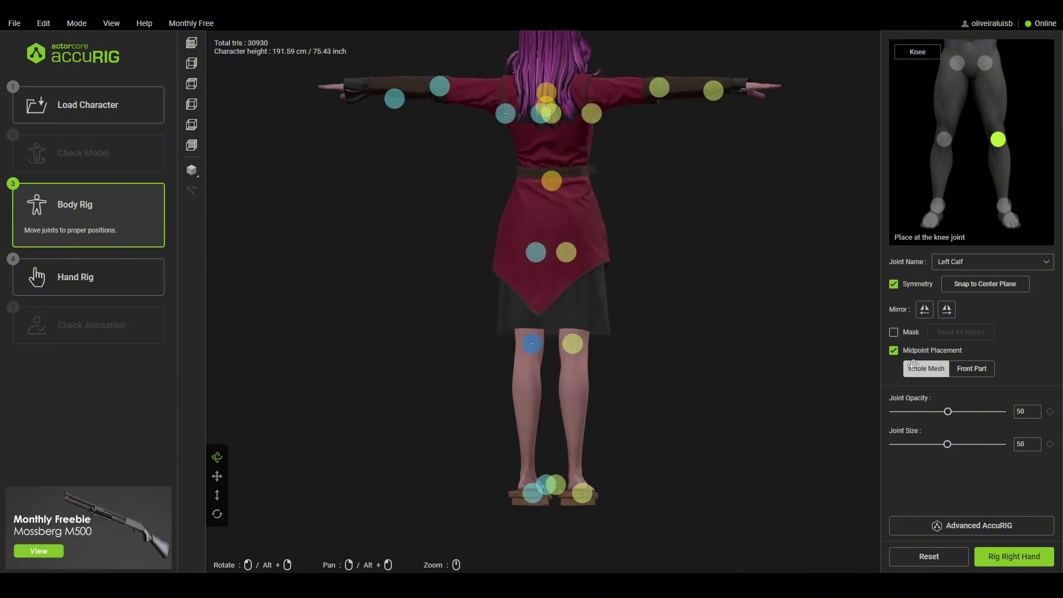
{"action": "left_click", "coordinate": [550, 254]}
{"action": "left_click_drag", "start_coordinate": [520, 248], "coordinate": [620, 387]}
{"action": "left_click", "coordinate": [597, 484]}
{"action": "left_click_drag", "start_coordinate": [637, 471], "coordinate": [619, 297]}
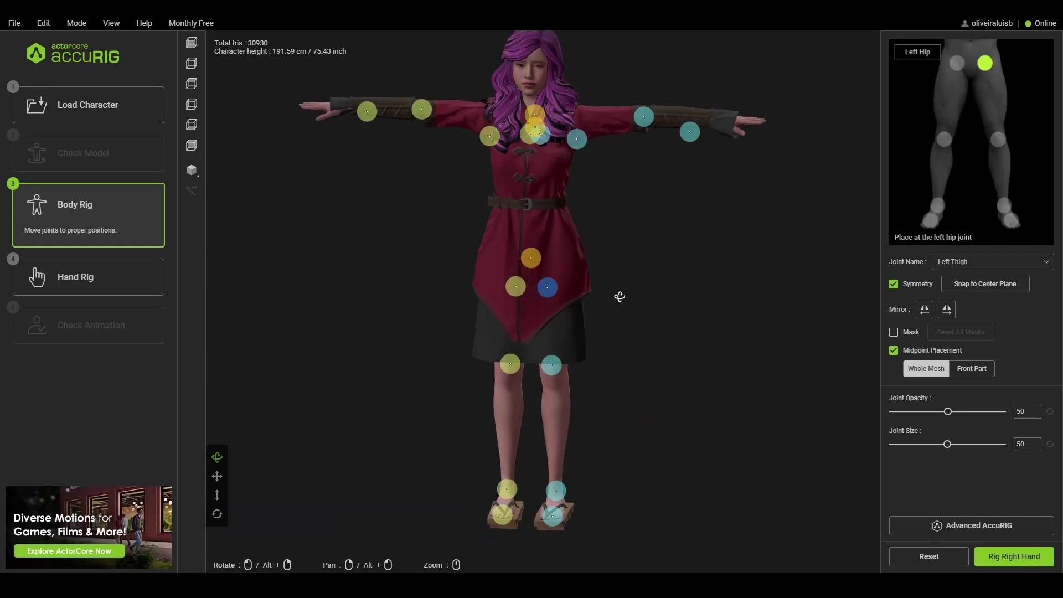
{"action": "scroll", "coordinate": [619, 297], "scroll_direction": "down", "scroll_amount": 2}
{"action": "left_click", "coordinate": [512, 207]}
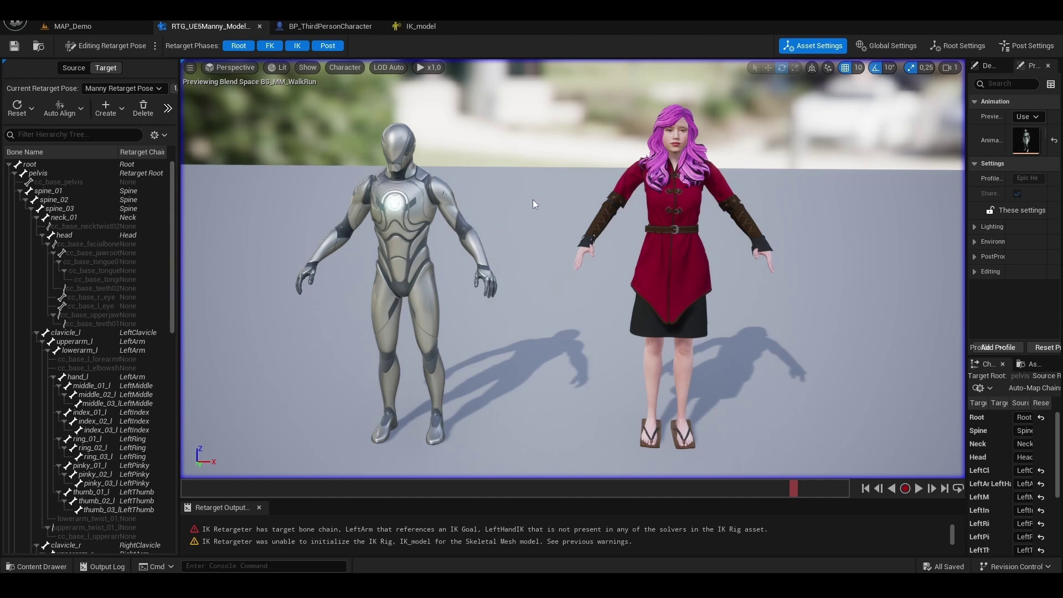
Switch the IK Retargeter to Running Retarget so Manny and the avatar both walk.
{"action": "left_click", "coordinate": [111, 47]}
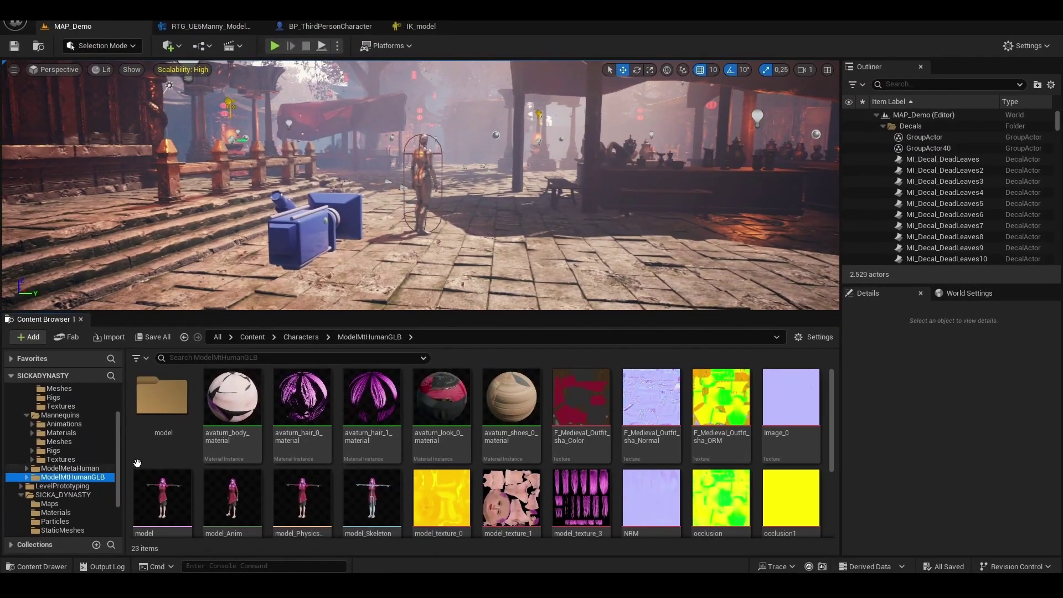
Create an IK Rig named IK_model from the avatar's model skeletal mesh in ModelMtHumanGLB.
{"action": "scroll", "coordinate": [137, 463], "scroll_direction": "down", "scroll_amount": 3}
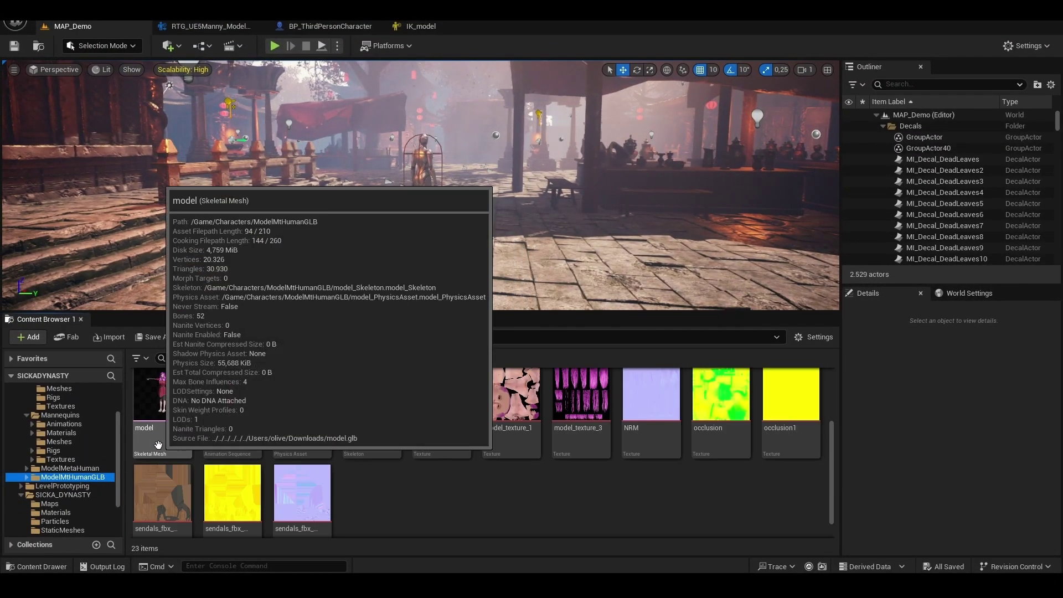
{"action": "right_click", "coordinate": [160, 414]}
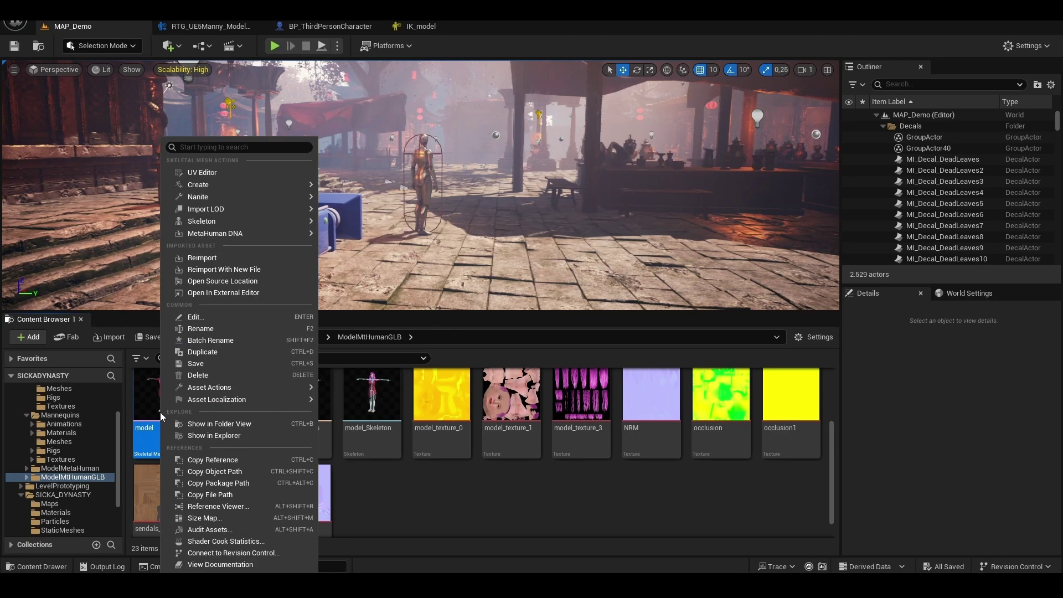
{"action": "mouse_move", "coordinate": [291, 186]}
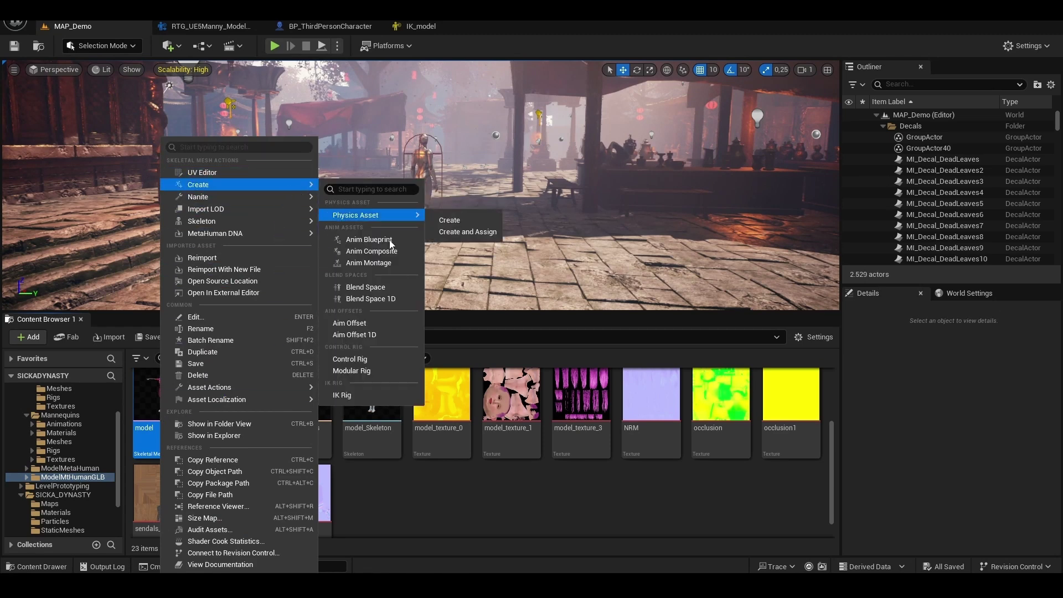
{"action": "left_click", "coordinate": [358, 394]}
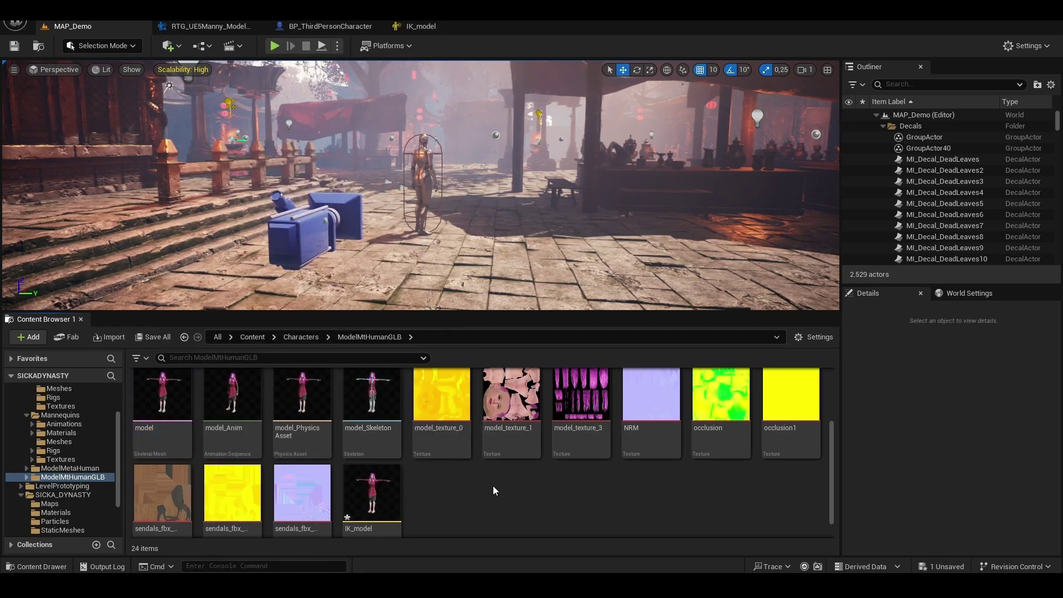
Auto-generate IK_model's retarget chains, save the rig, and go back to the MAP_Demo level.
{"action": "double_click", "coordinate": [380, 485]}
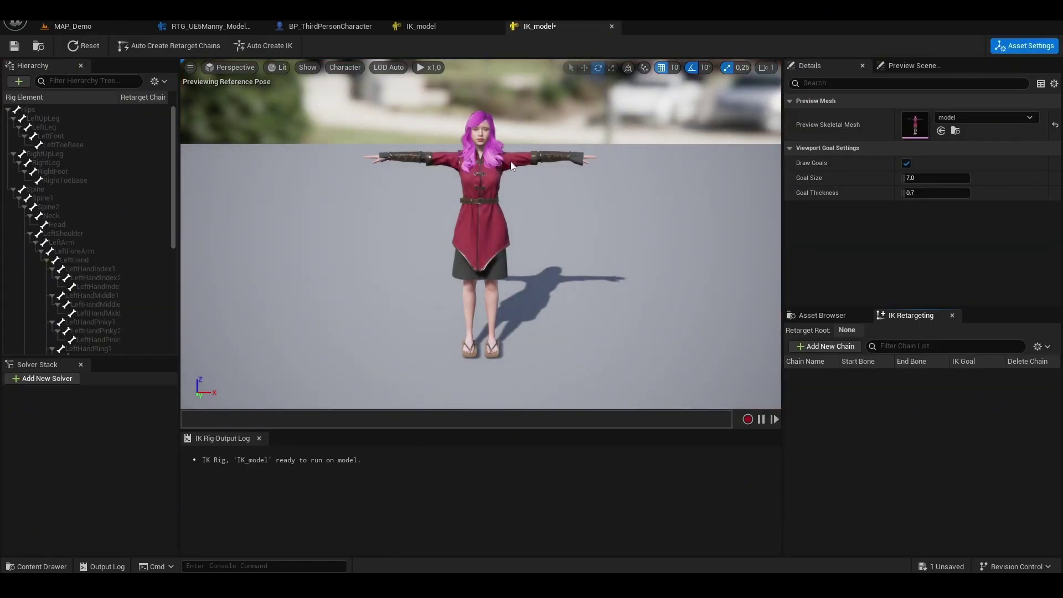
{"action": "left_click", "coordinate": [158, 45]}
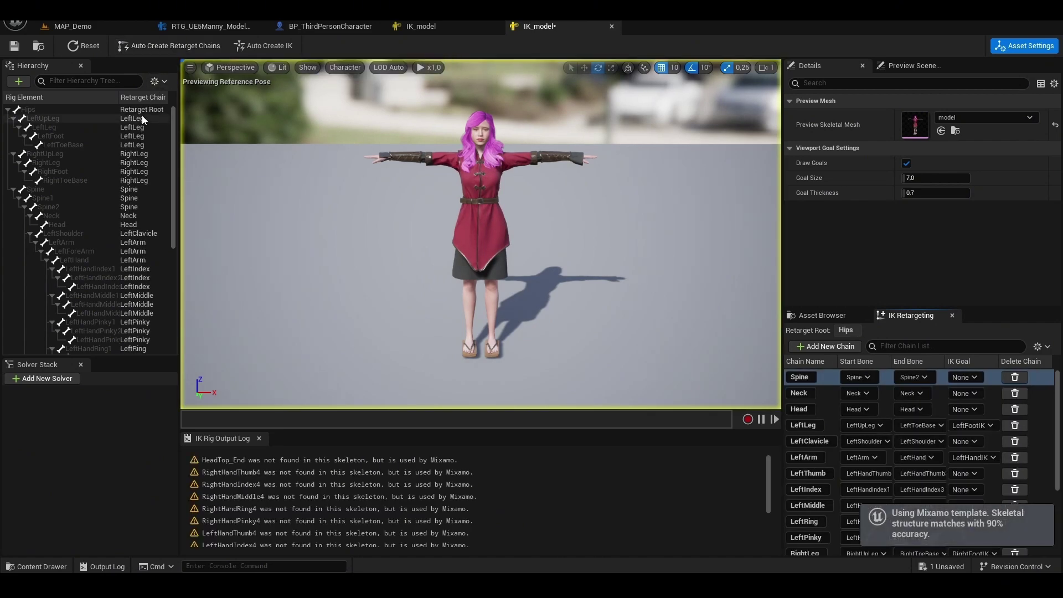
{"action": "left_click", "coordinate": [15, 46]}
{"action": "left_click", "coordinate": [69, 28]}
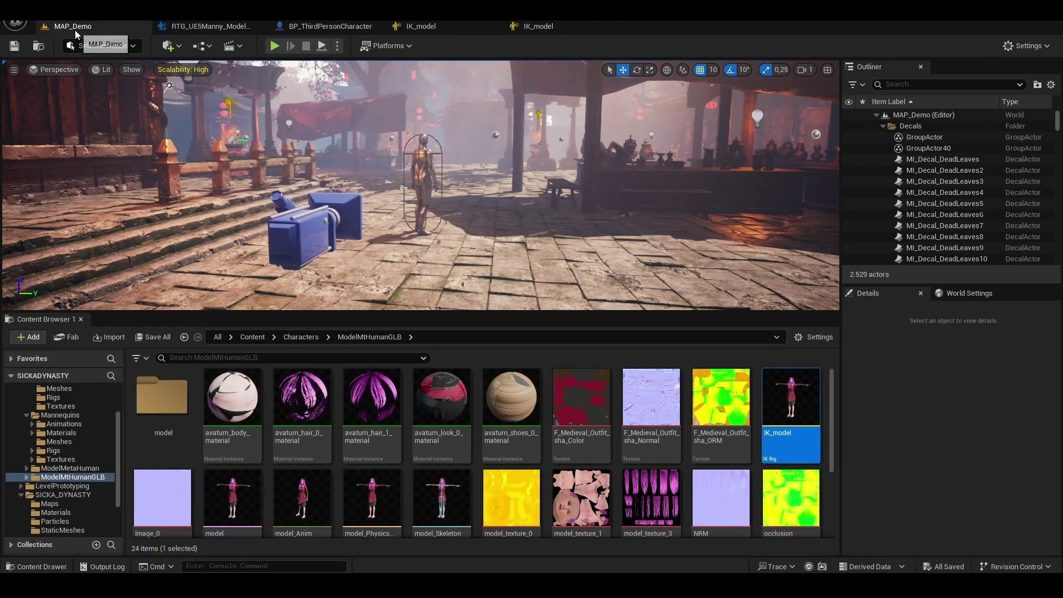
Copy RTG_Mannequin from Mannequins > Rigs into ModelMtHumanGLB and bring up the copy's actions.
{"action": "left_click", "coordinate": [27, 405]}
{"action": "left_click", "coordinate": [60, 413]}
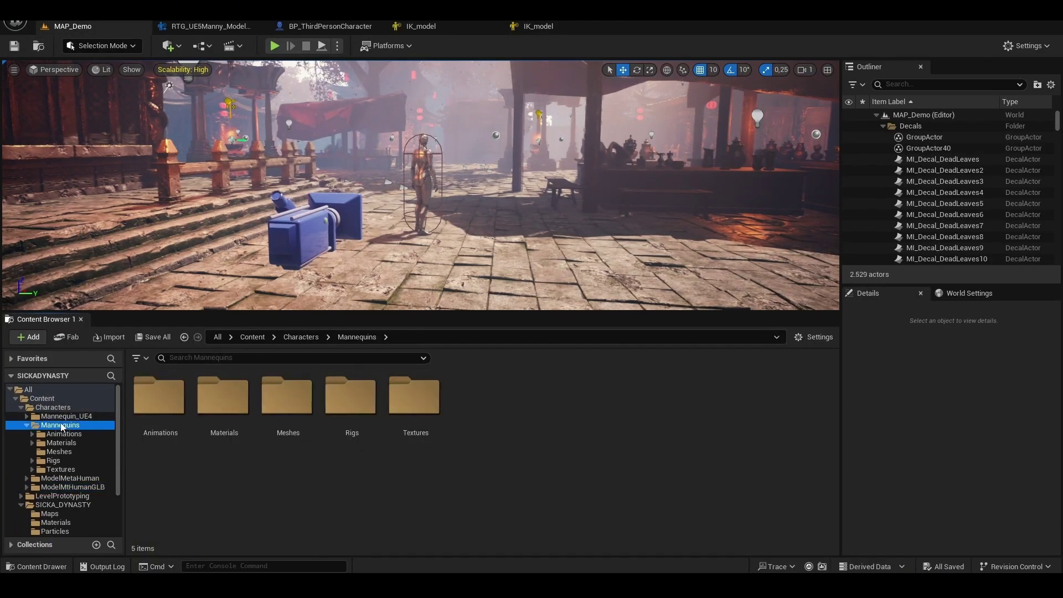
{"action": "double_click", "coordinate": [350, 395]}
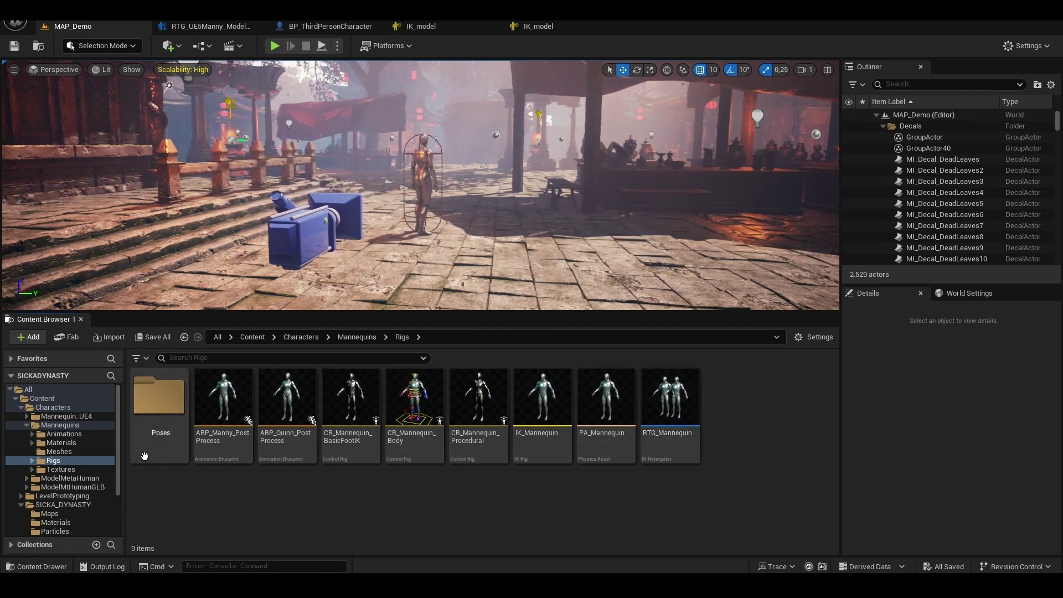
{"action": "left_click_drag", "start_coordinate": [682, 406], "coordinate": [101, 492]}
{"action": "left_click", "coordinate": [233, 487]}
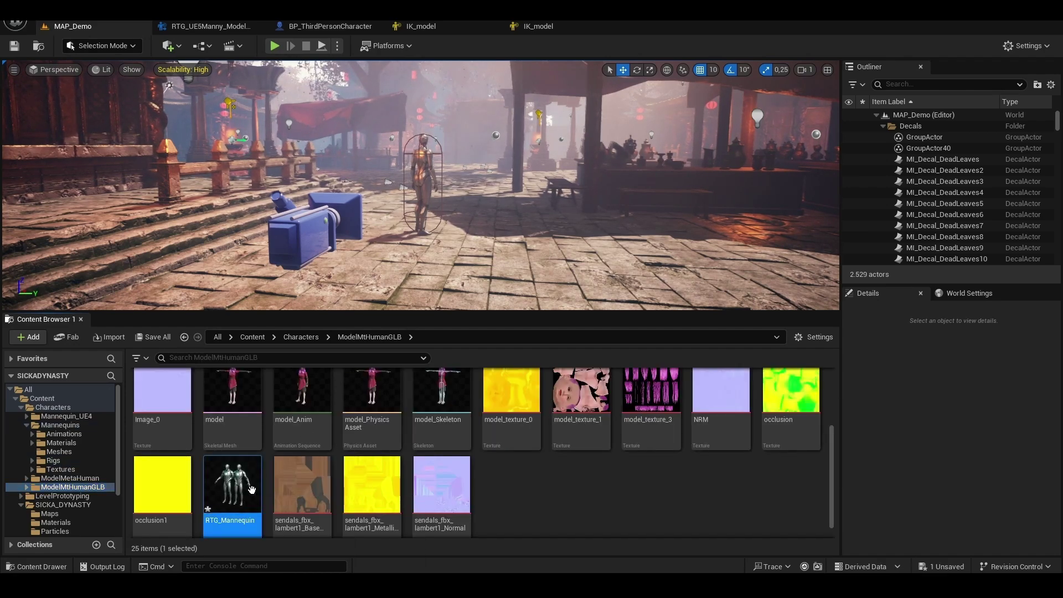
{"action": "right_click", "coordinate": [233, 487]}
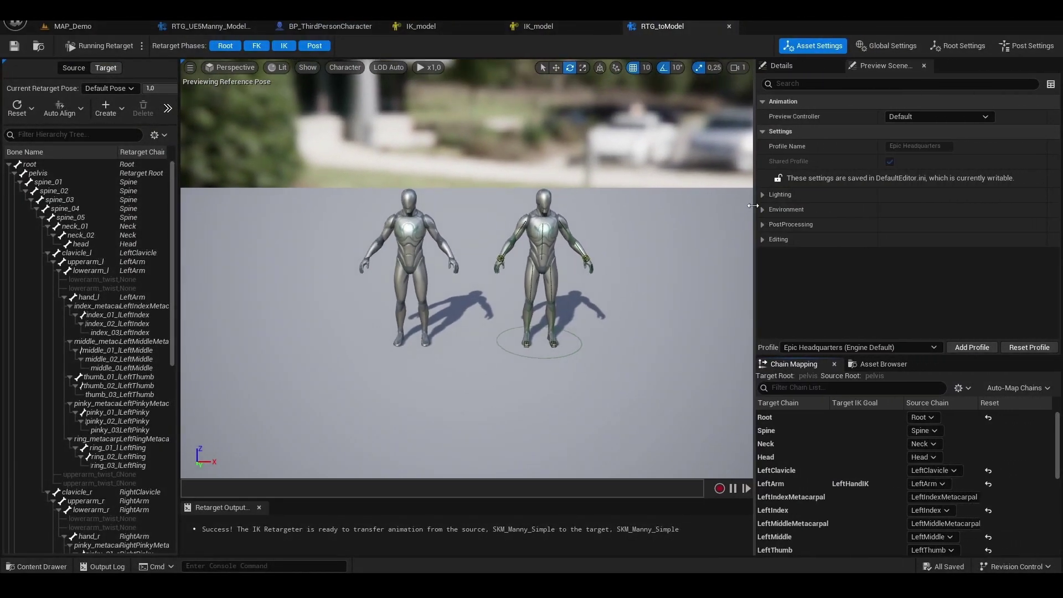
Set IK_model as the retargeter's target IK Rig.
{"action": "left_click", "coordinate": [930, 117]}
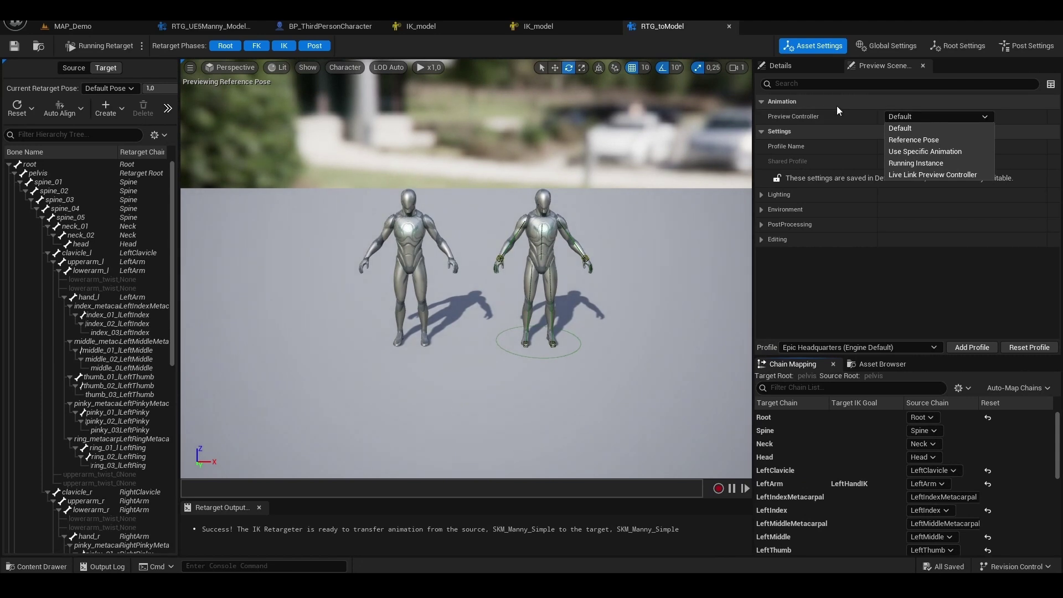
{"action": "left_click", "coordinate": [798, 67]}
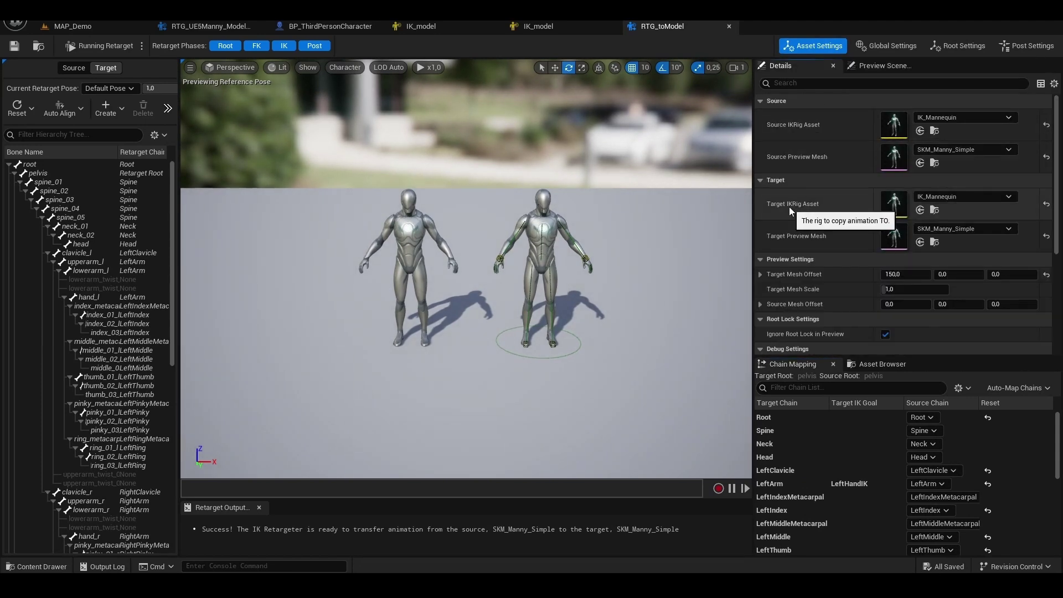
{"action": "left_click", "coordinate": [957, 197]}
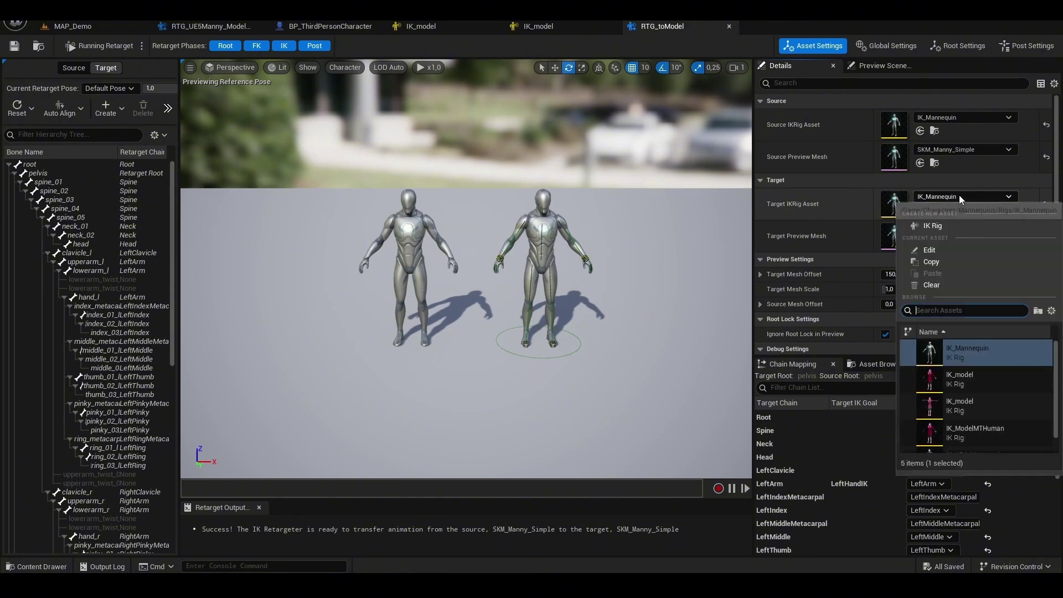
{"action": "left_click", "coordinate": [961, 406]}
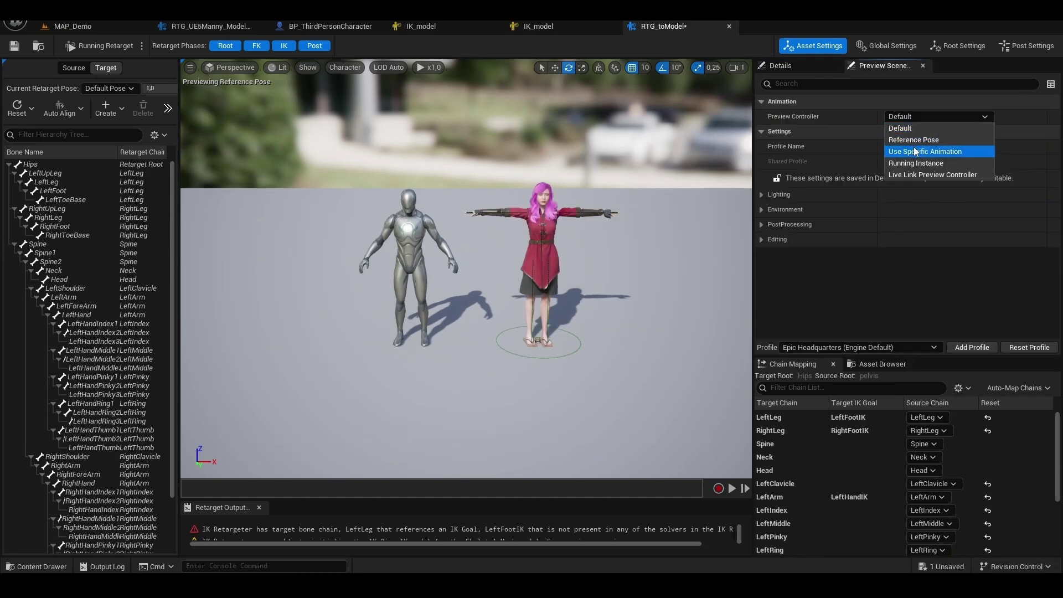
Preview BS_MM_WalkRun on both characters and switch to Editing Retarget Pose.
{"action": "left_click", "coordinate": [914, 151]}
{"action": "left_click", "coordinate": [941, 138]}
{"action": "left_click", "coordinate": [978, 282]}
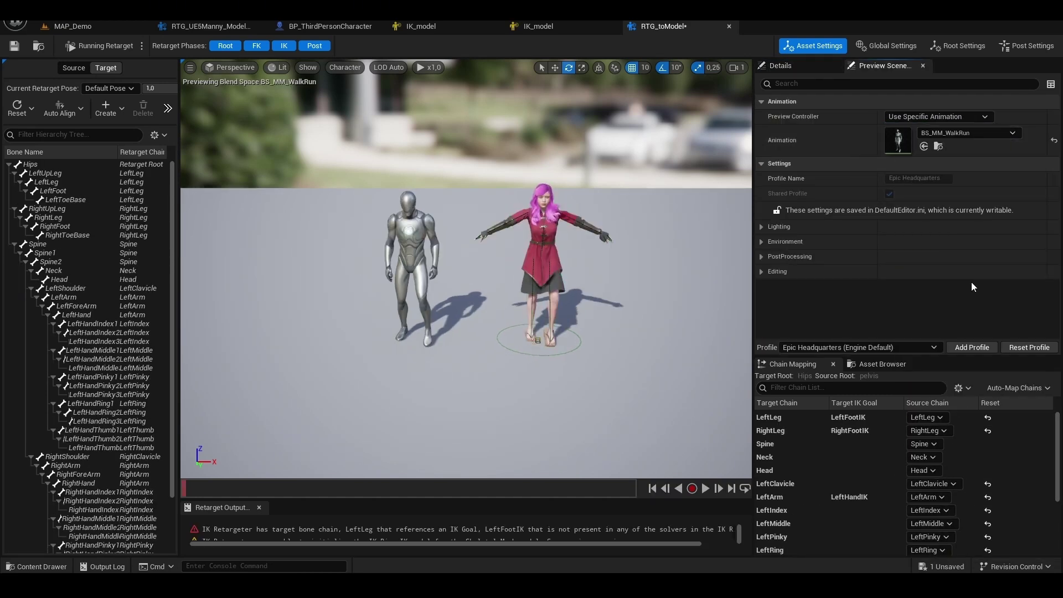
{"action": "left_click", "coordinate": [104, 47]}
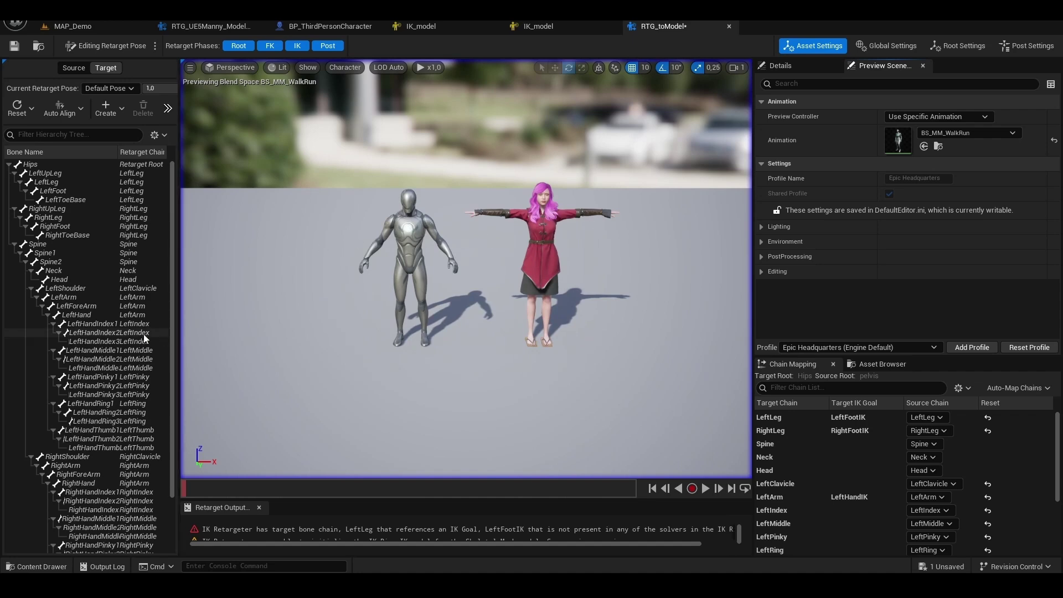
Rotate the LeftShoulder down 30 degrees and the LeftArm down to match the mannequin.
{"action": "left_click_drag", "start_coordinate": [610, 249], "coordinate": [581, 213]}
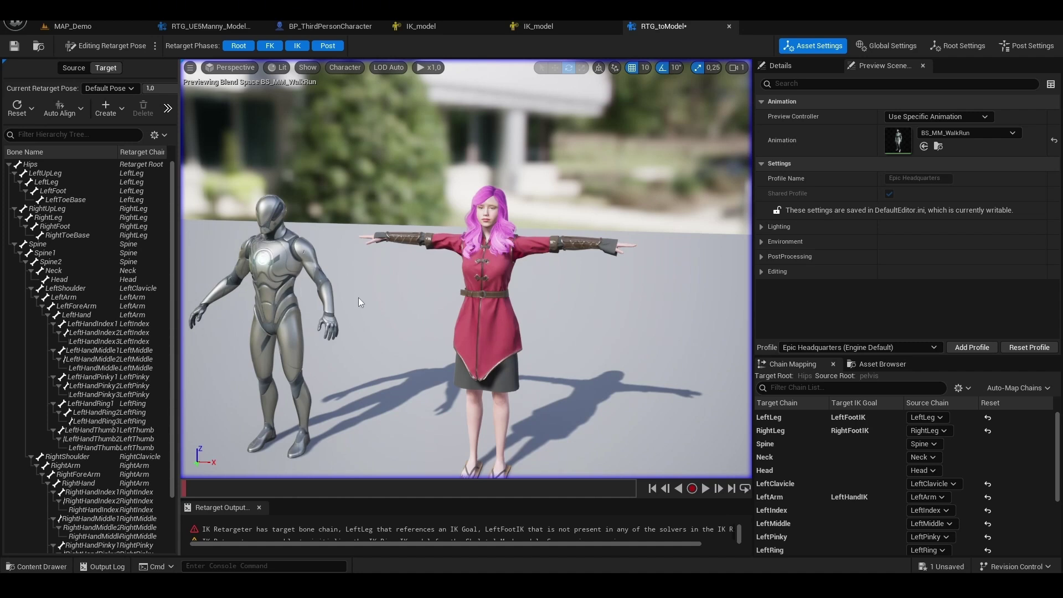
{"action": "left_click", "coordinate": [71, 290]}
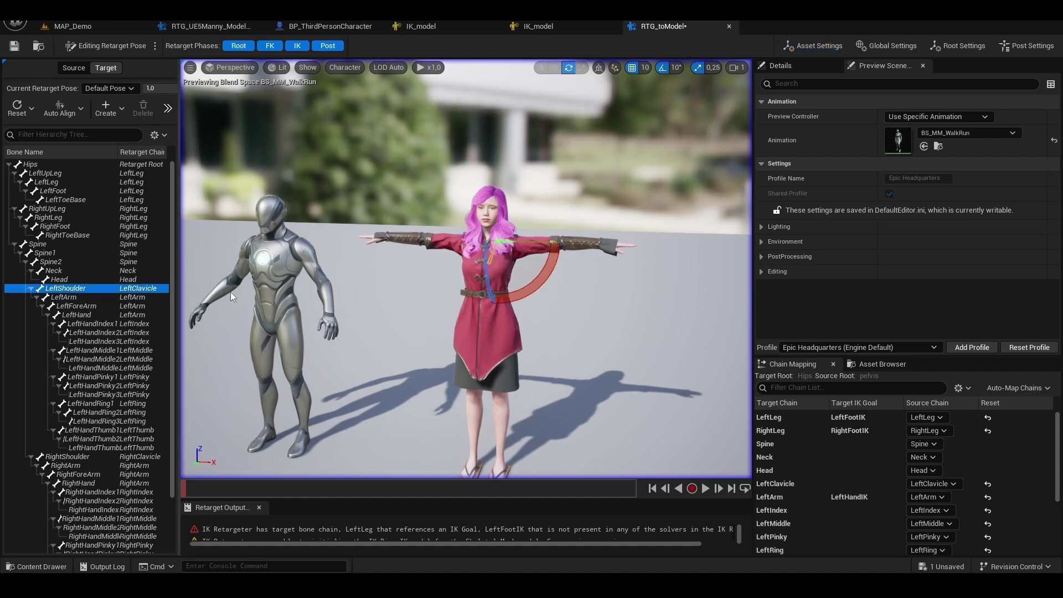
{"action": "mouse_move", "coordinate": [551, 274]}
{"action": "left_mouse_down"}
{"action": "mouse_move", "coordinate": [556, 299]}
{"action": "mouse_move", "coordinate": [555, 280]}
{"action": "left_mouse_up"}
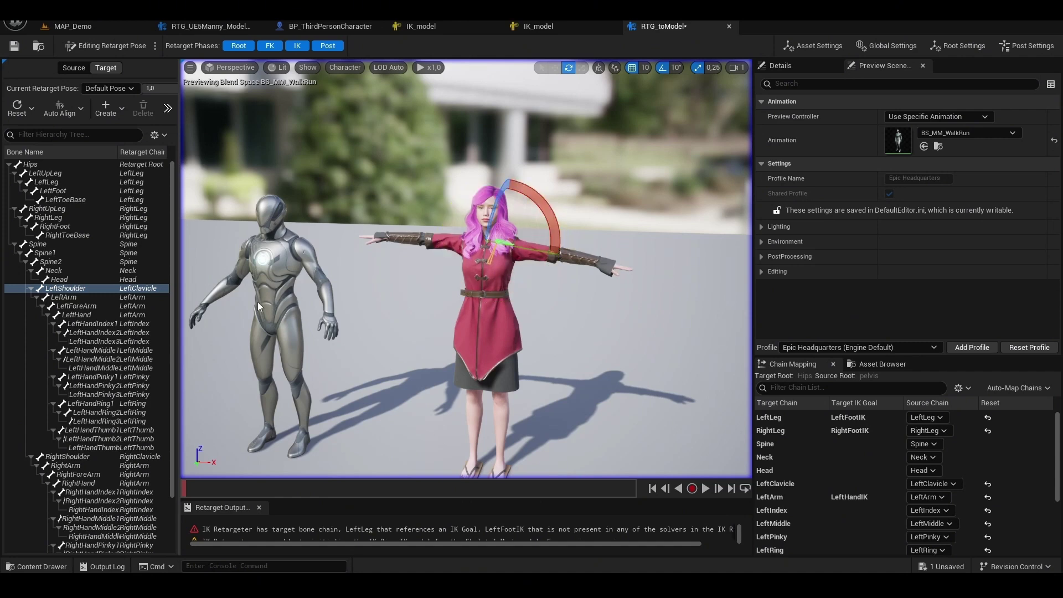
{"action": "left_click", "coordinate": [82, 298]}
{"action": "left_click_drag", "start_coordinate": [567, 224], "coordinate": [575, 262]}
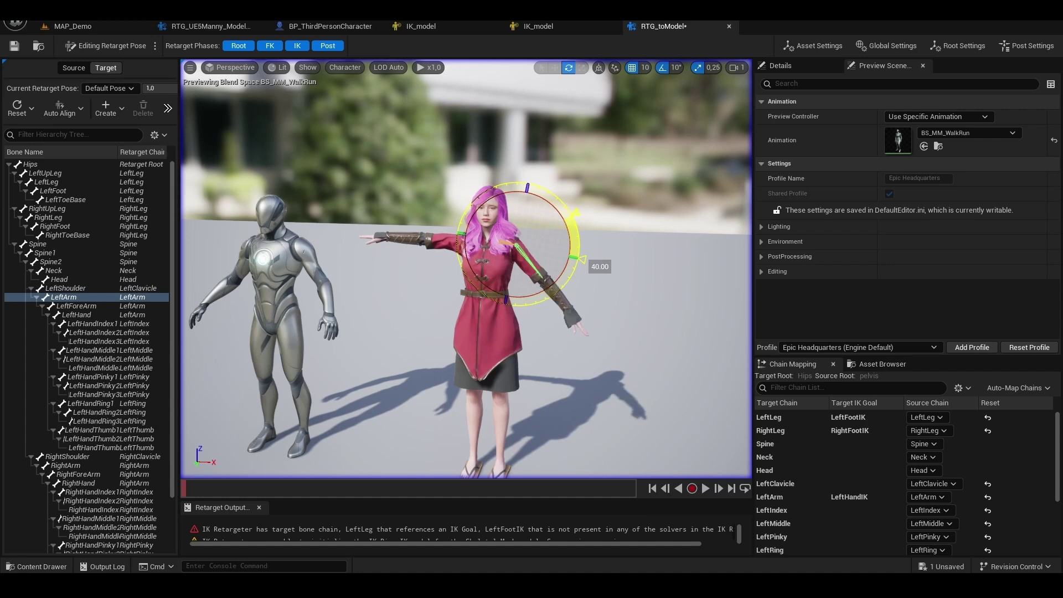
Rotate the RightShoulder slightly down and the RightArm down 30 degrees.
{"action": "left_click", "coordinate": [67, 456]}
{"action": "left_click_drag", "start_coordinate": [508, 286], "coordinate": [247, 368]}
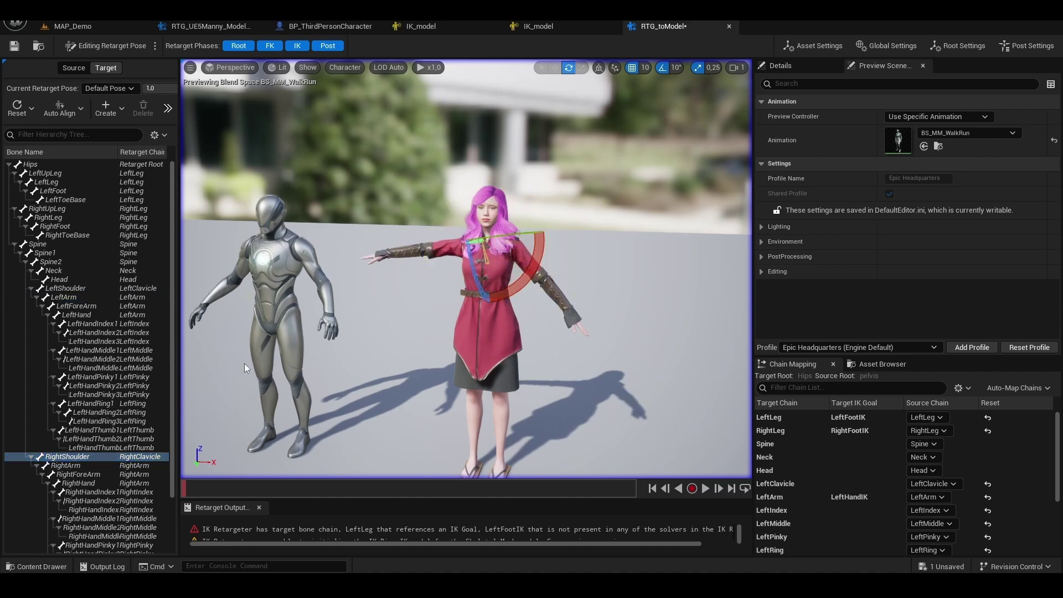
{"action": "left_click", "coordinate": [72, 467]}
{"action": "left_click_drag", "start_coordinate": [406, 221], "coordinate": [409, 253]}
{"action": "scroll", "coordinate": [410, 254], "scroll_direction": "up", "scroll_amount": 10}
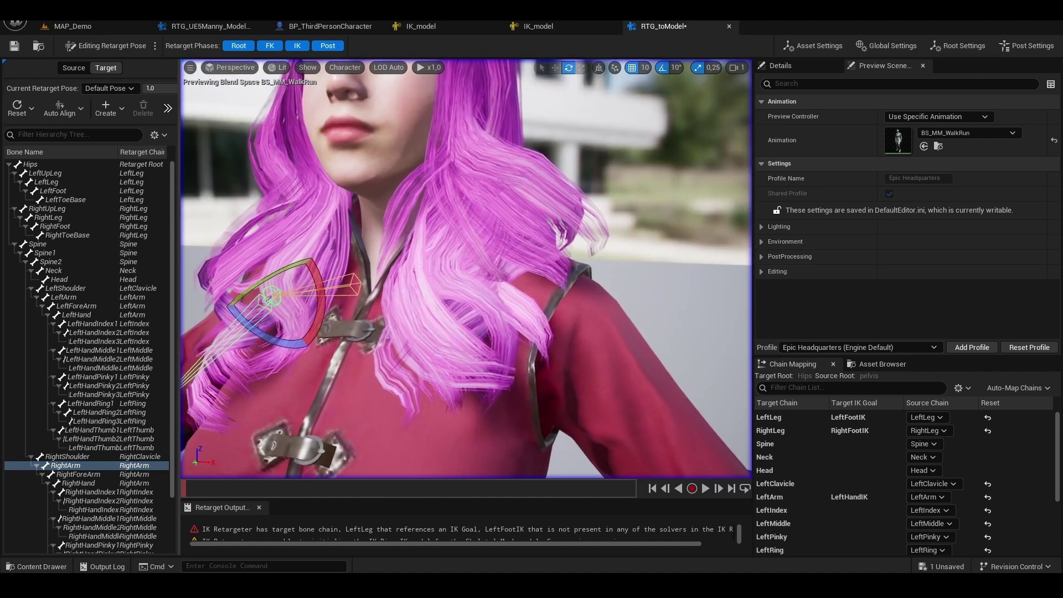
{"action": "scroll", "coordinate": [559, 357], "scroll_direction": "down", "scroll_amount": 10}
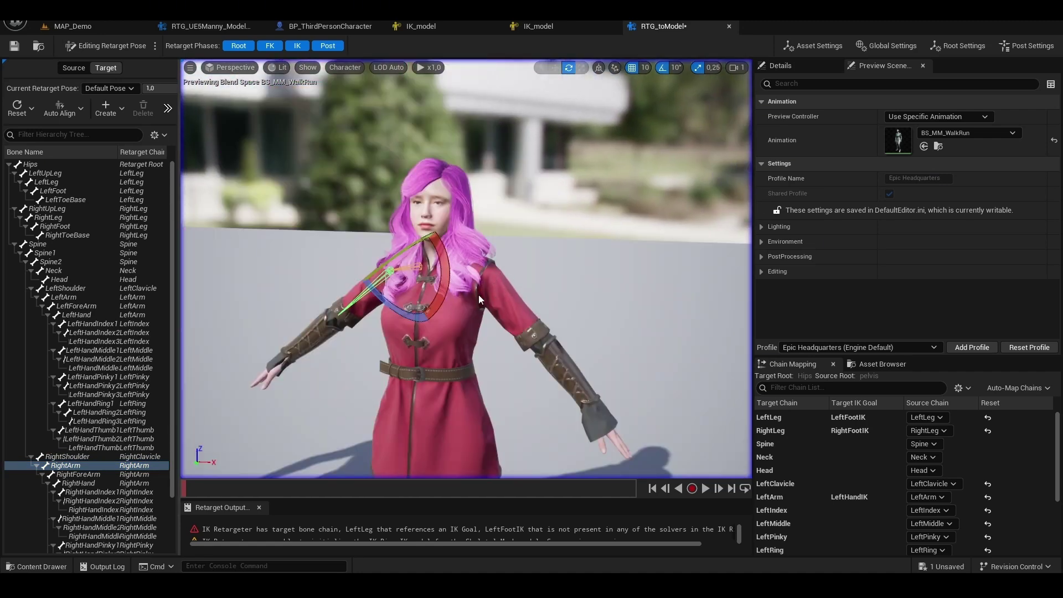
{"action": "scroll", "coordinate": [466, 268], "scroll_direction": "down", "scroll_amount": 10}
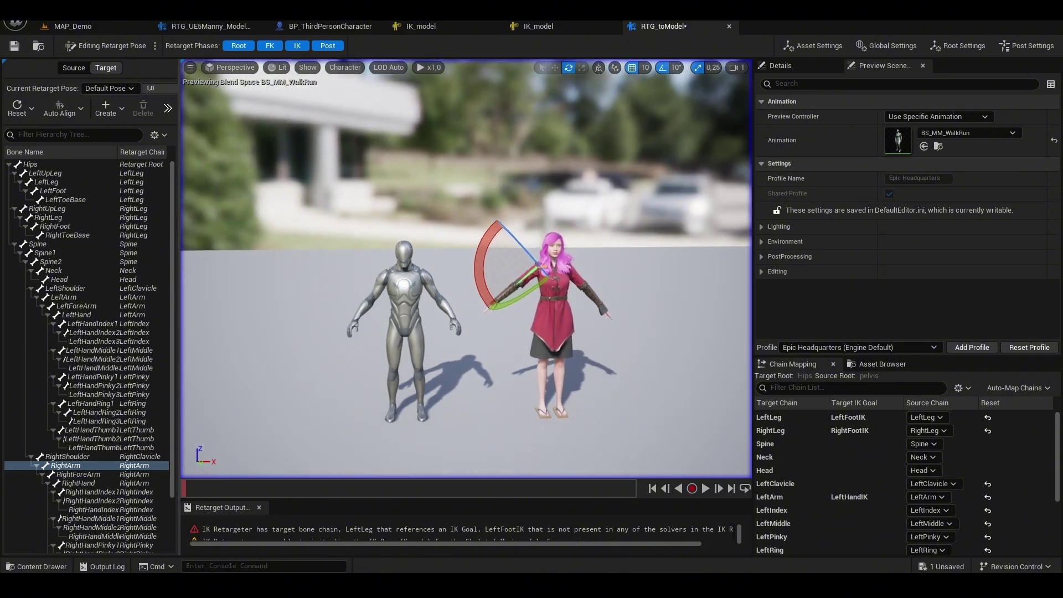
{"action": "scroll", "coordinate": [502, 371], "scroll_direction": "up", "scroll_amount": 3}
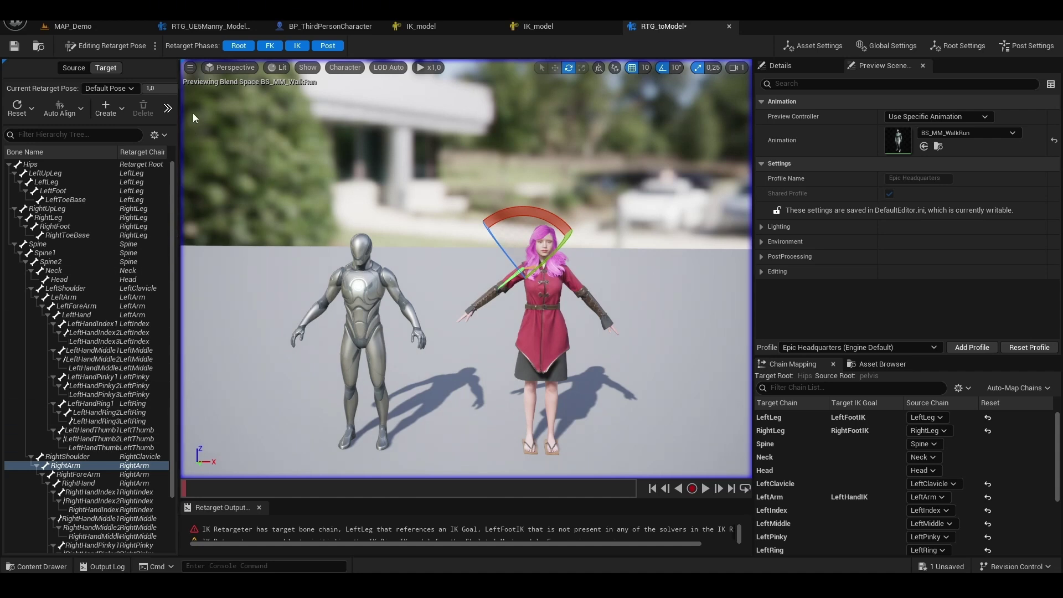
Switch to Running Retarget, watch the avatar walk beside the mannequin, then return to MAP_Demo.
{"action": "left_click", "coordinate": [113, 47]}
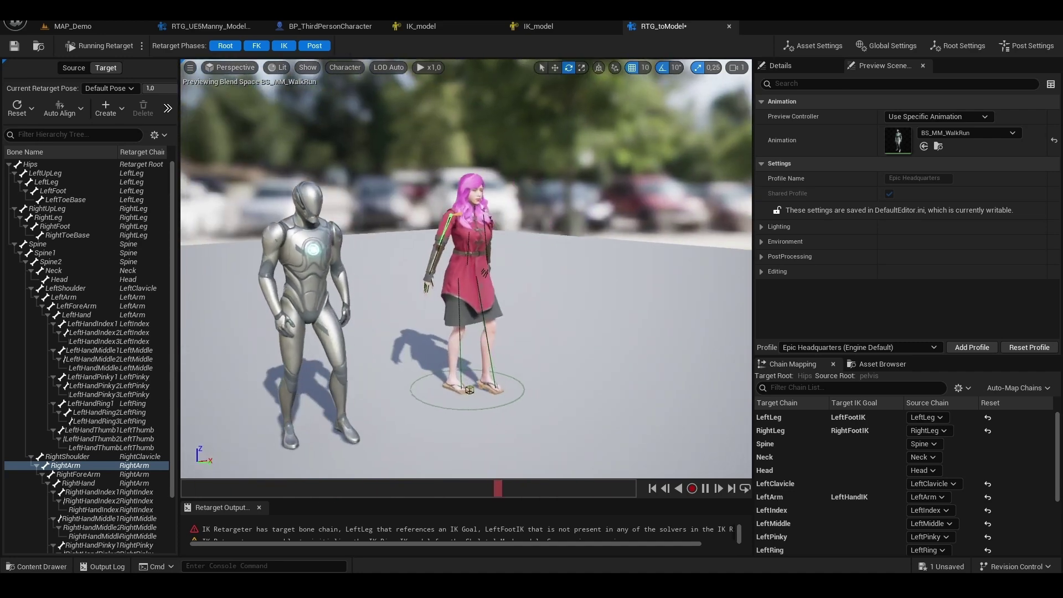
{"action": "scroll", "coordinate": [480, 206], "scroll_direction": "up", "scroll_amount": 5}
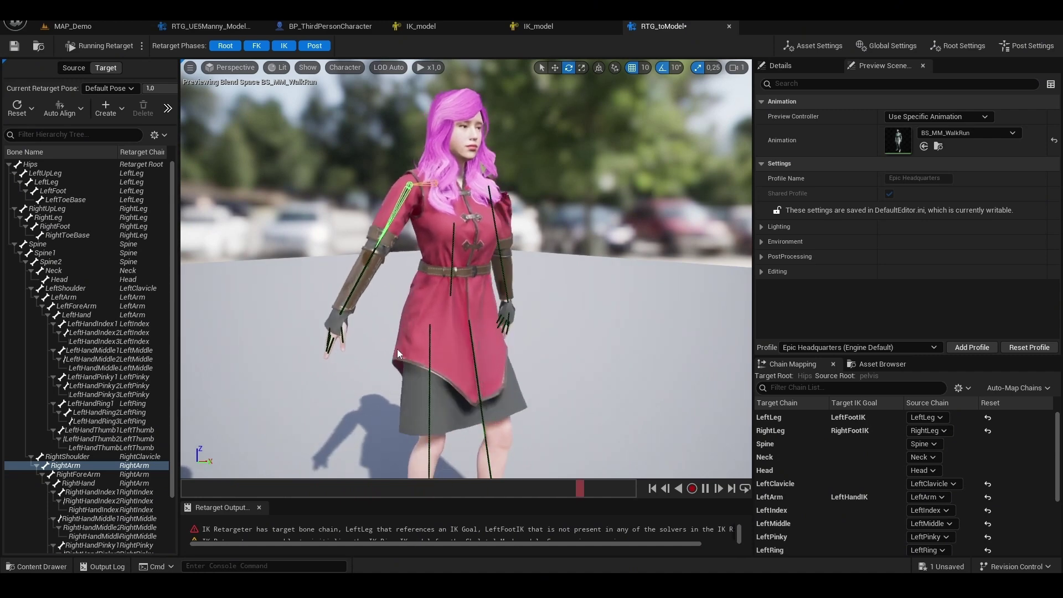
{"action": "scroll", "coordinate": [480, 206], "scroll_direction": "down", "scroll_amount": 5}
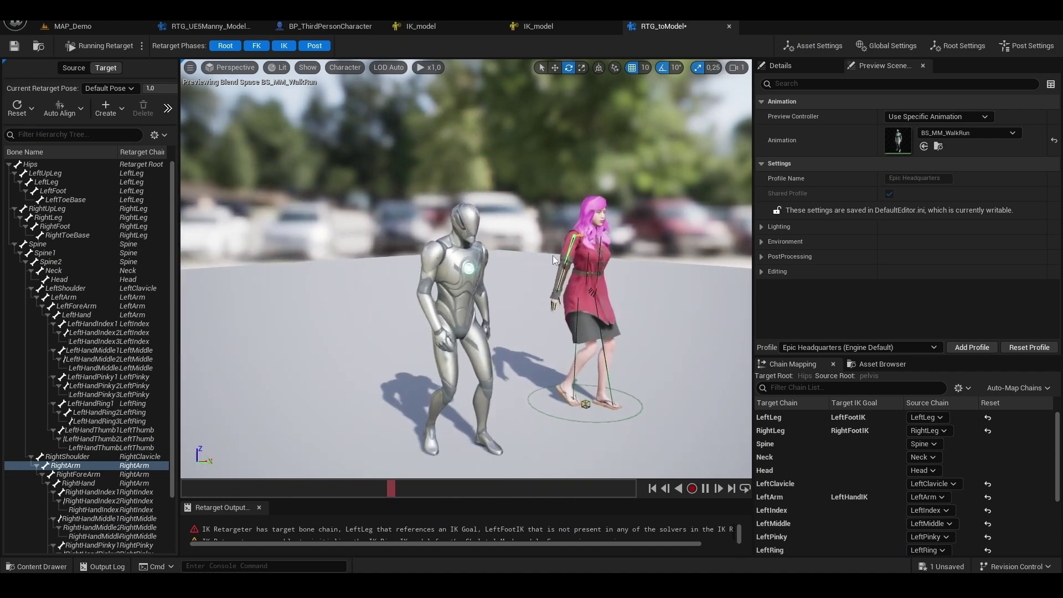
{"action": "scroll", "coordinate": [481, 206], "scroll_direction": "up", "scroll_amount": 5}
{"action": "mouse_move", "coordinate": [631, 301]}
{"action": "left_mouse_down"}
{"action": "mouse_move", "coordinate": [553, 277]}
{"action": "mouse_move", "coordinate": [631, 300]}
{"action": "left_mouse_up"}
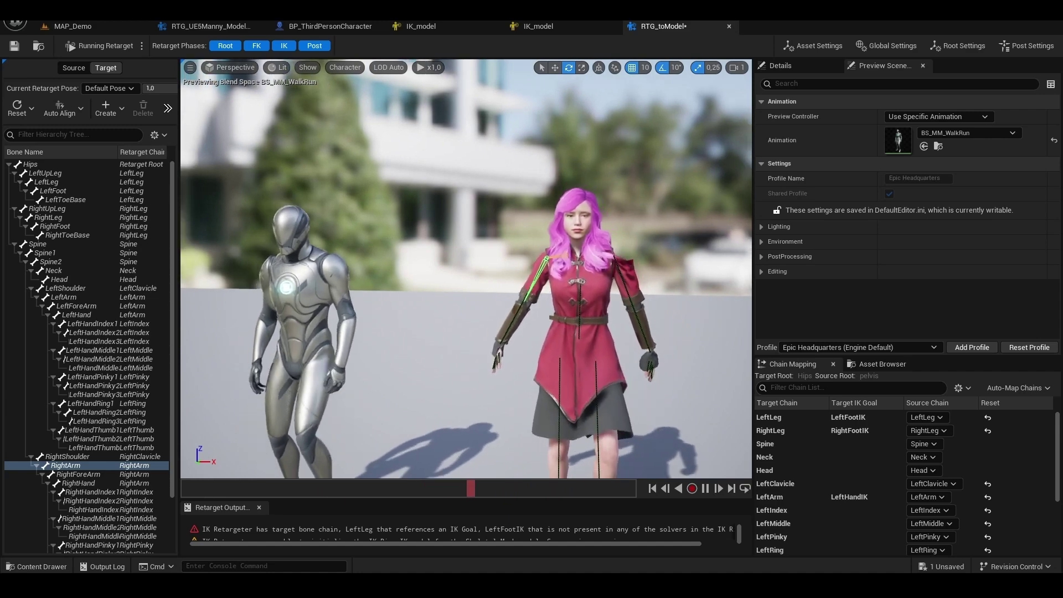
{"action": "scroll", "coordinate": [331, 134], "scroll_direction": "down", "scroll_amount": 3}
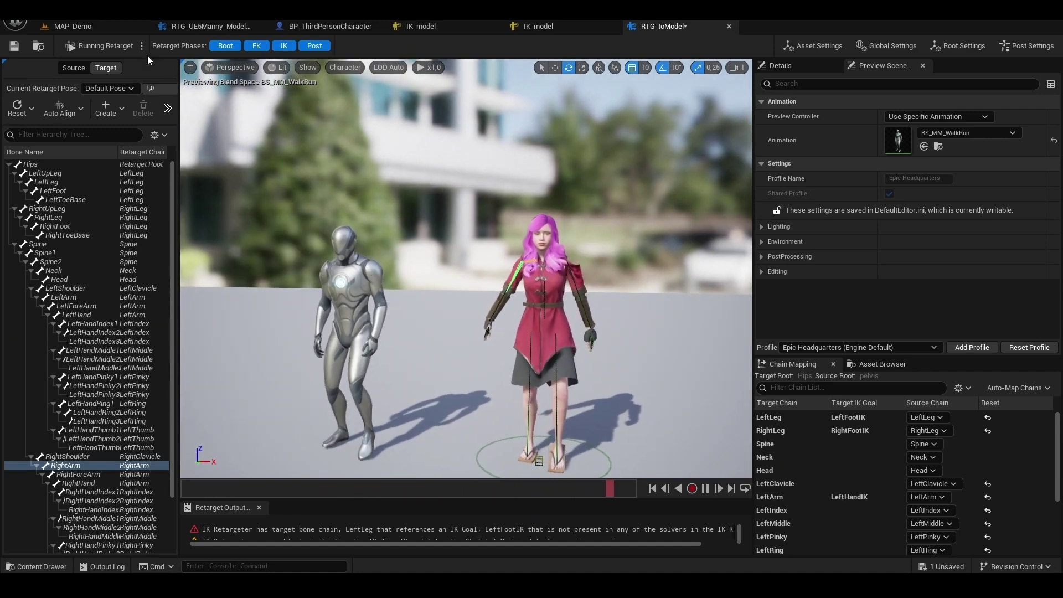
{"action": "left_click", "coordinate": [86, 28]}
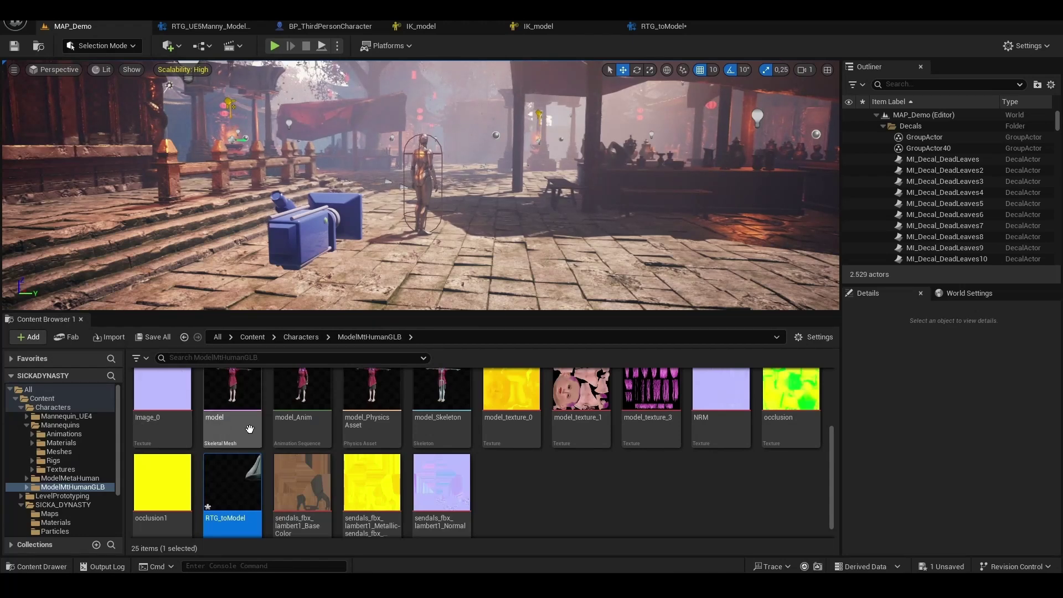
Create an Anim Blueprint for the model skeleton from its skeletal mesh.
{"action": "scroll", "coordinate": [626, 514], "scroll_direction": "down", "scroll_amount": 1}
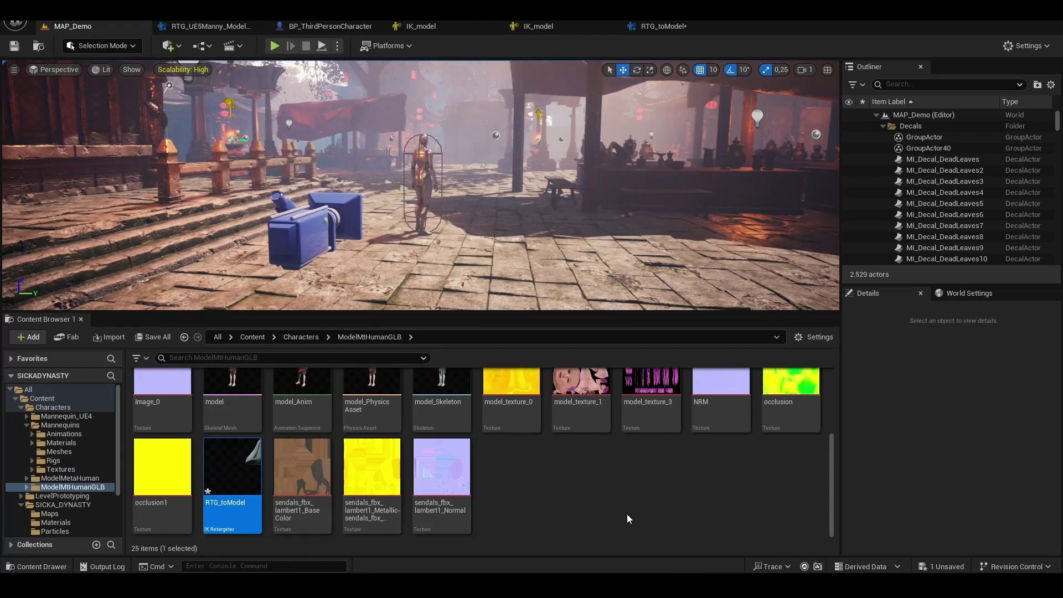
{"action": "right_click", "coordinate": [585, 501]}
{"action": "right_click", "coordinate": [221, 399]}
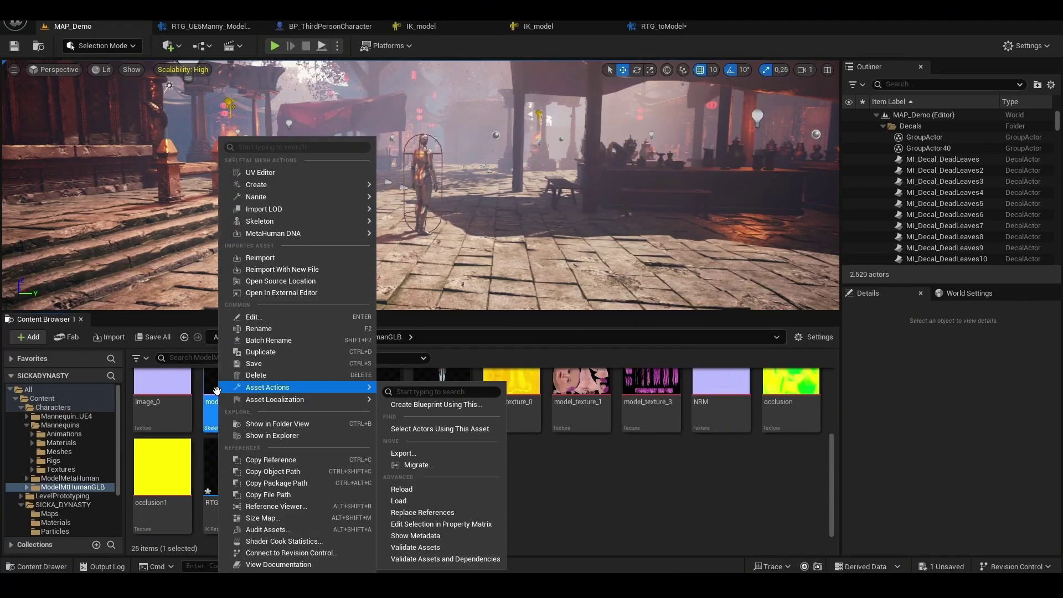
{"action": "mouse_move", "coordinate": [344, 185]}
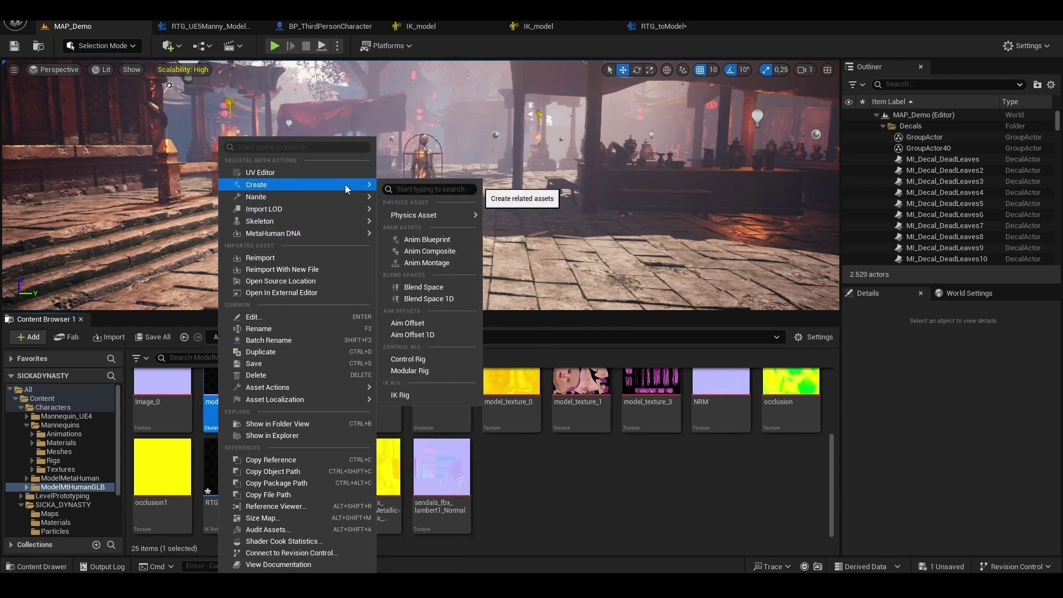
{"action": "left_click", "coordinate": [442, 239]}
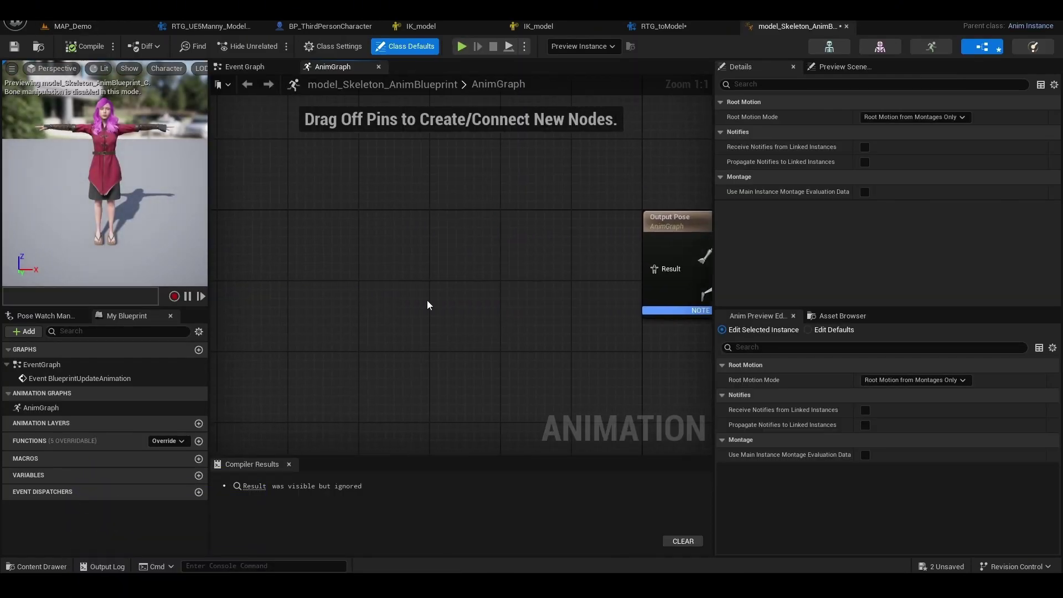
Add a Retarget Pose From Mesh node using RTG_toModel and wire it into Output Pose.
{"action": "right_click", "coordinate": [367, 289]}
{"action": "type", "text": "retarget"}
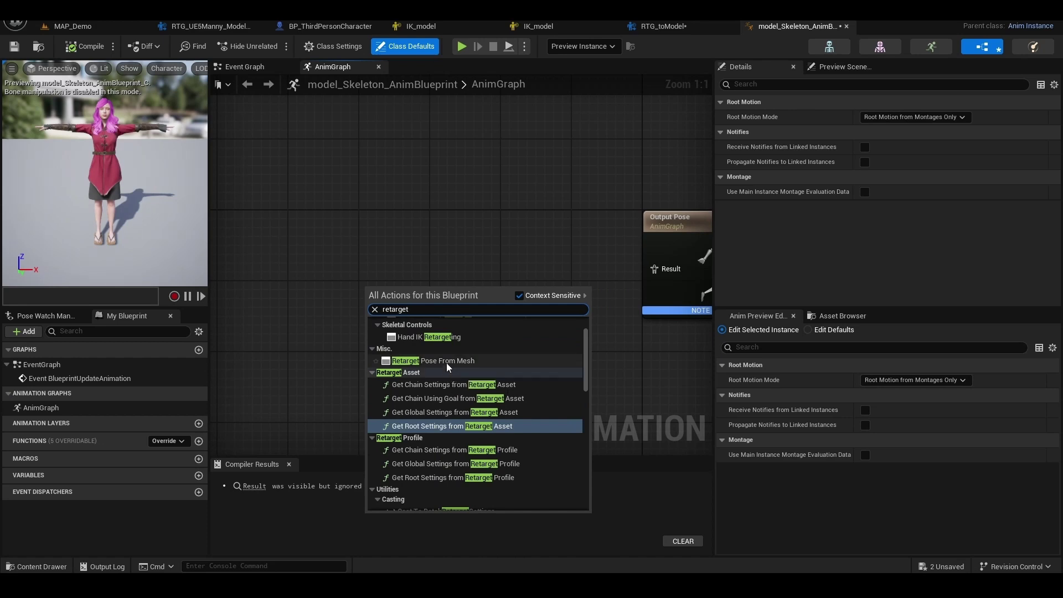
{"action": "left_click", "coordinate": [449, 361]}
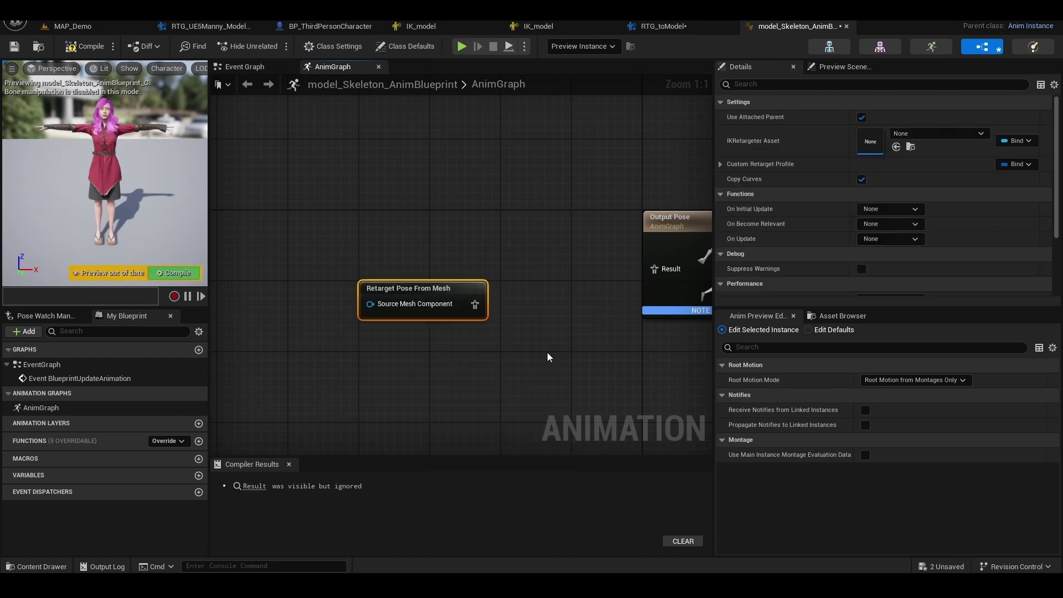
{"action": "right_click_drag", "start_coordinate": [547, 352], "coordinate": [464, 361]}
{"action": "left_click_drag", "start_coordinate": [389, 313], "coordinate": [576, 283]}
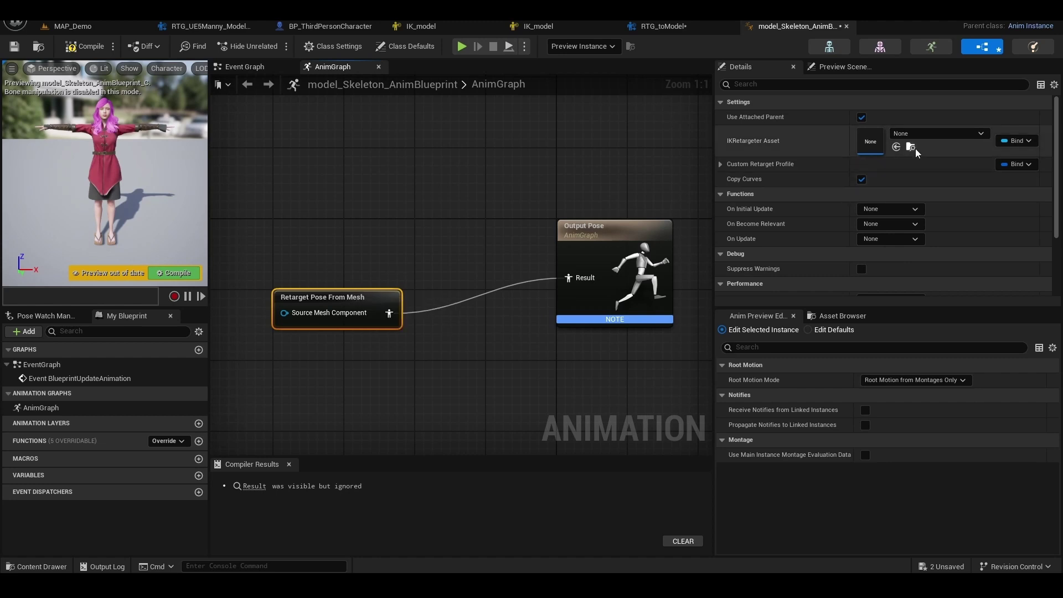
{"action": "left_click", "coordinate": [930, 133]}
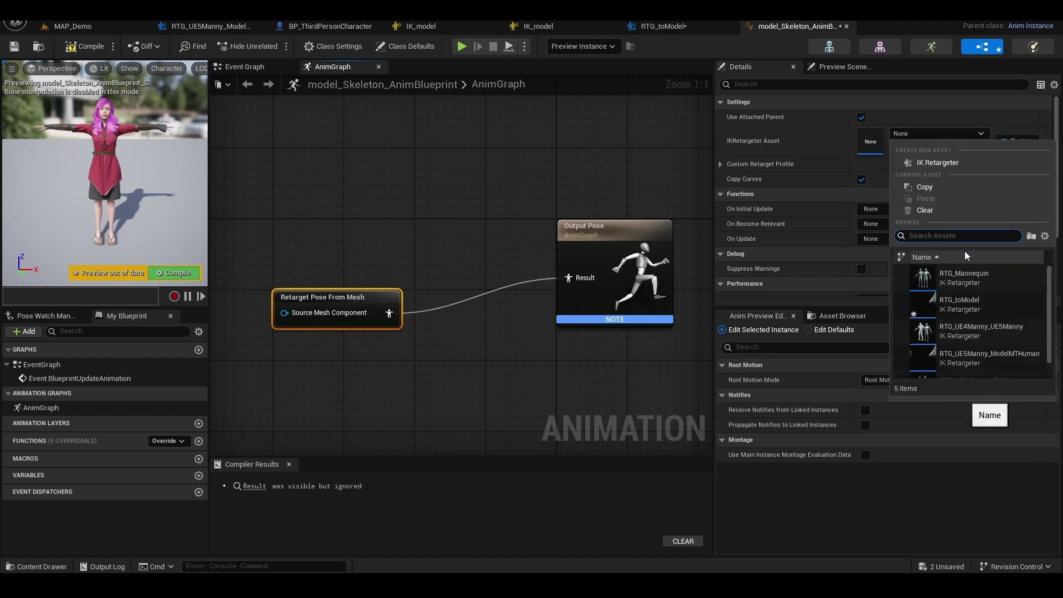
{"action": "left_click", "coordinate": [960, 304]}
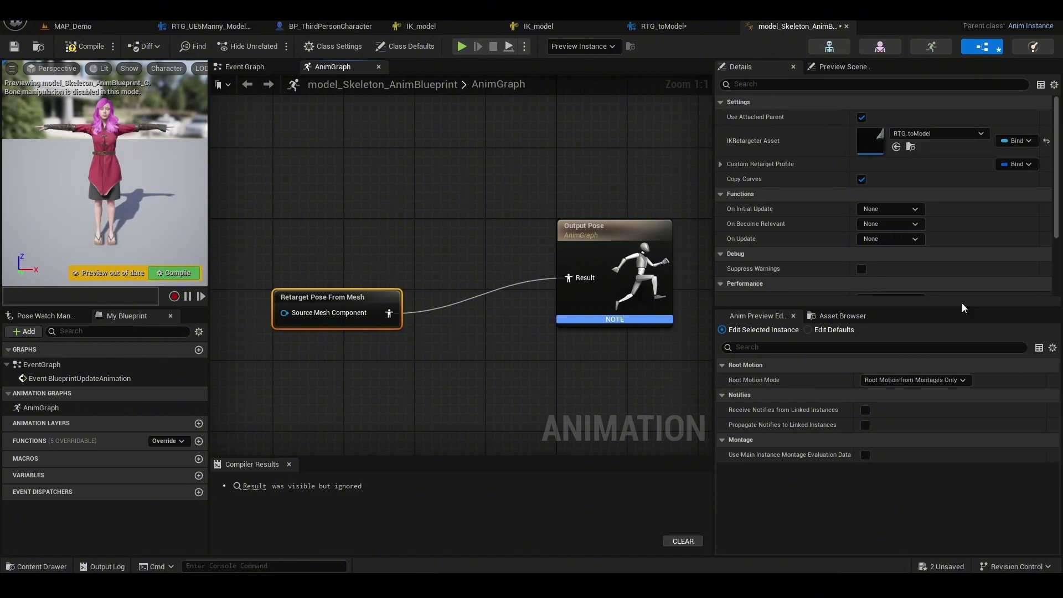